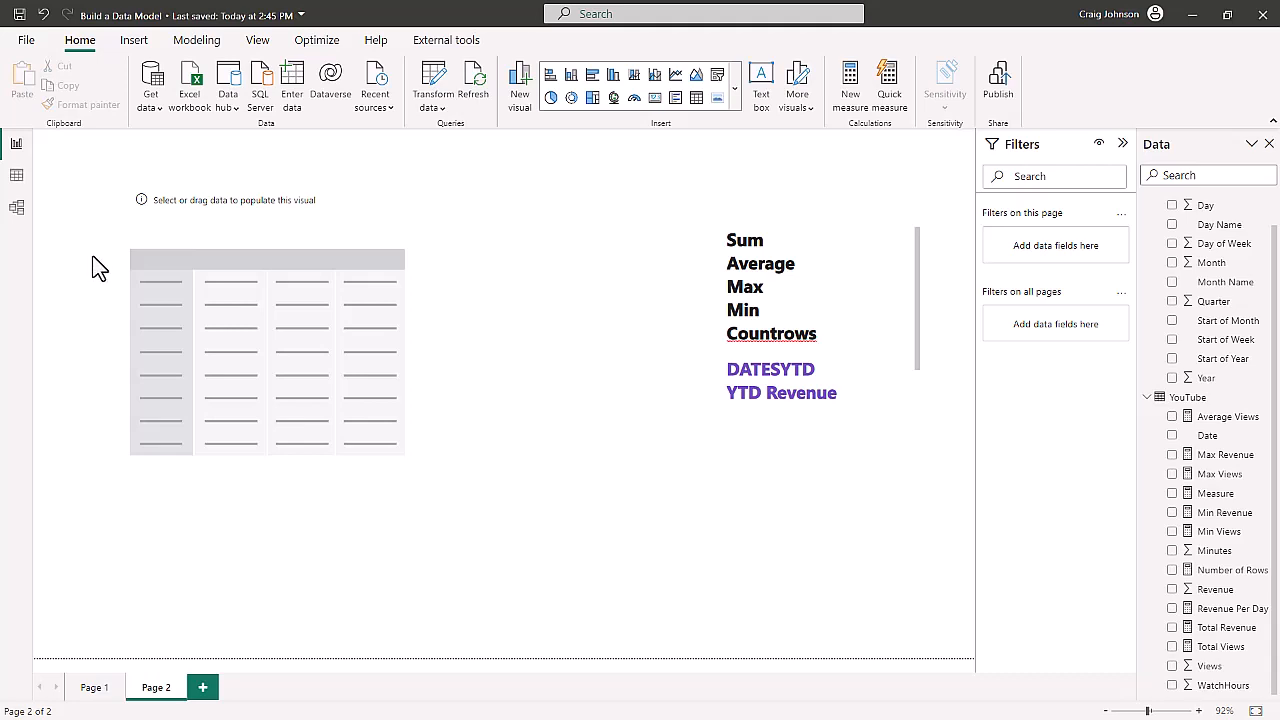
# Examine the relationship between the Calendar and YouTube tables in the data model, and return to the report page
pyautogui.click(18, 212)
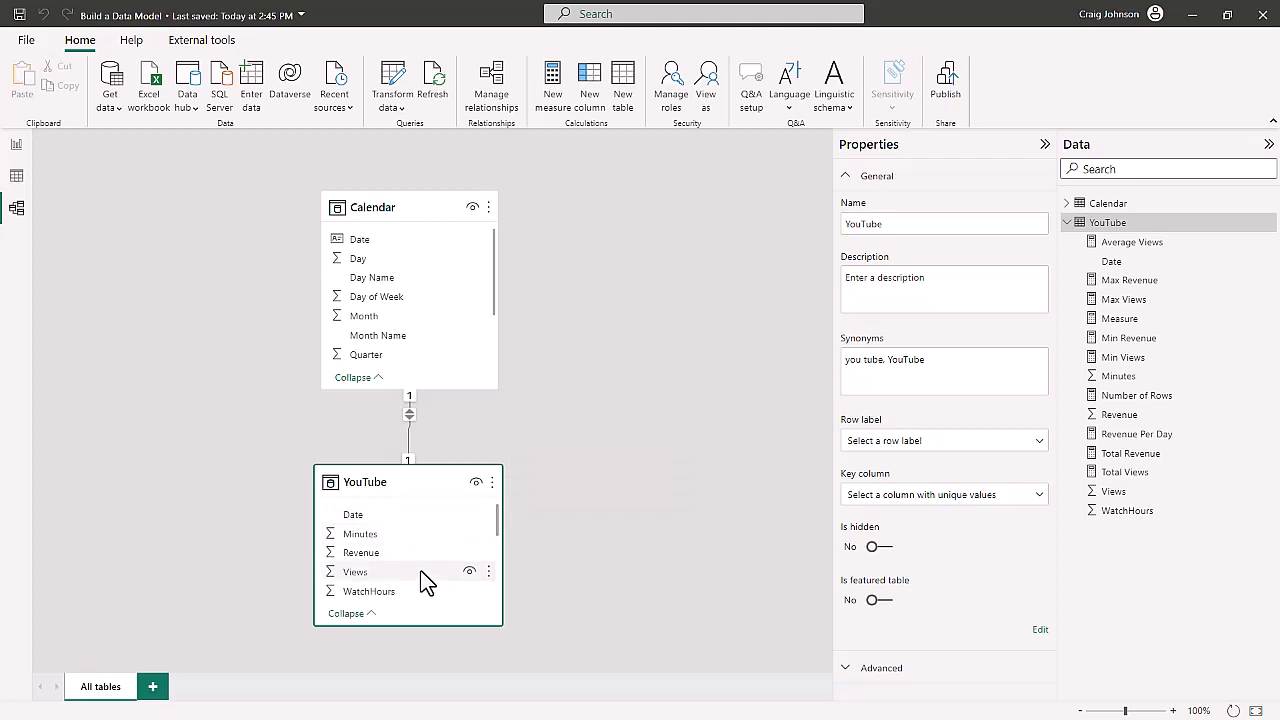
pyautogui.click(18, 146)
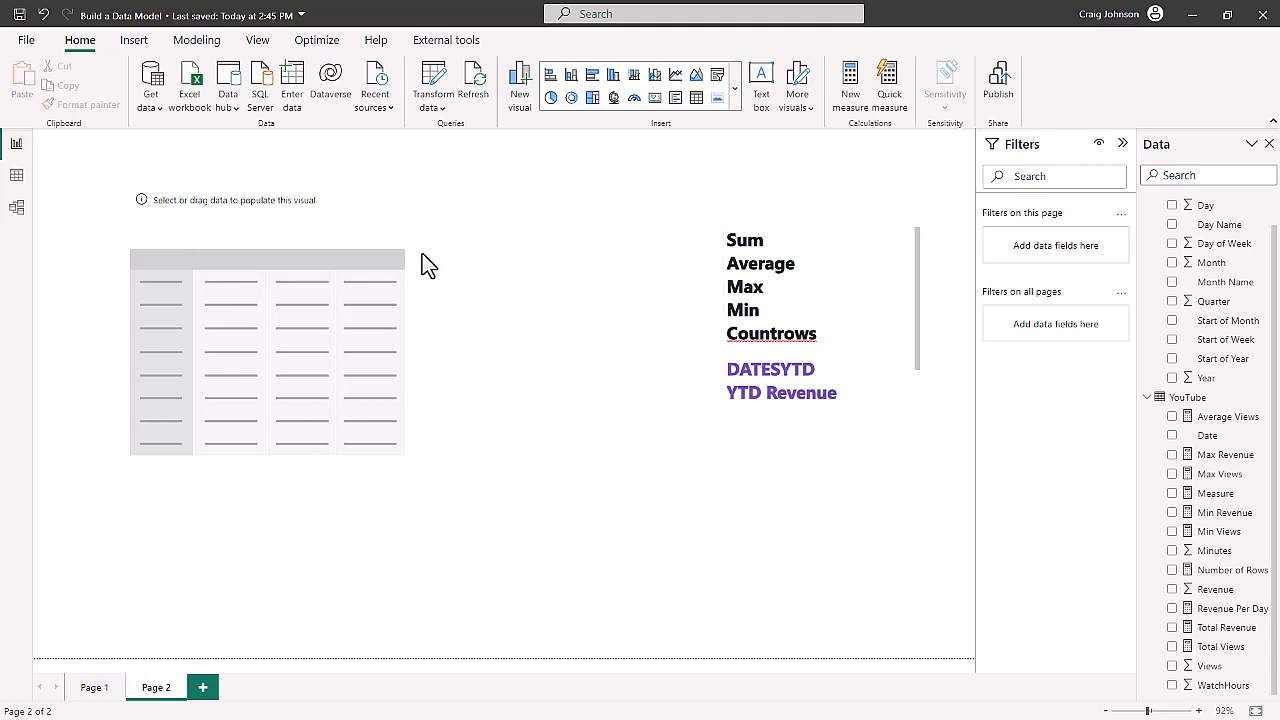
# Add the Calendar table's Start of Month field to the rows of the empty matrix and enlarge the visual slightly
pyautogui.click(357, 221)
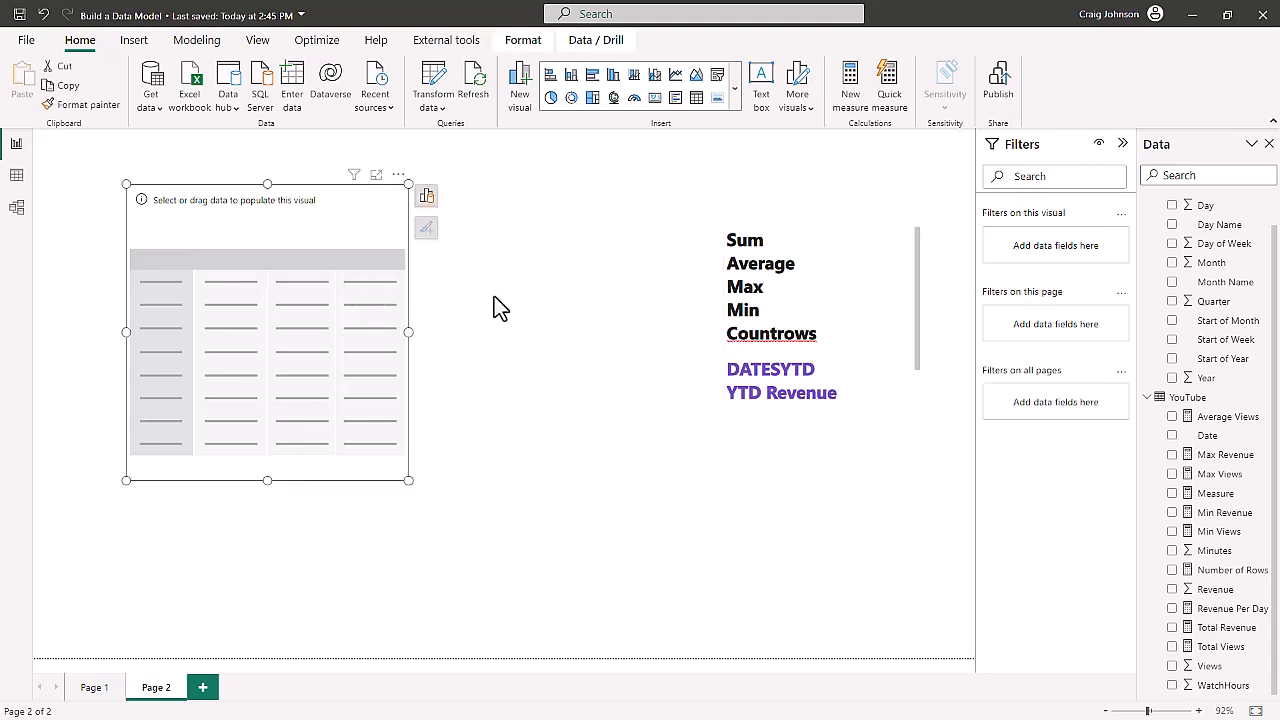
pyautogui.click(427, 197)
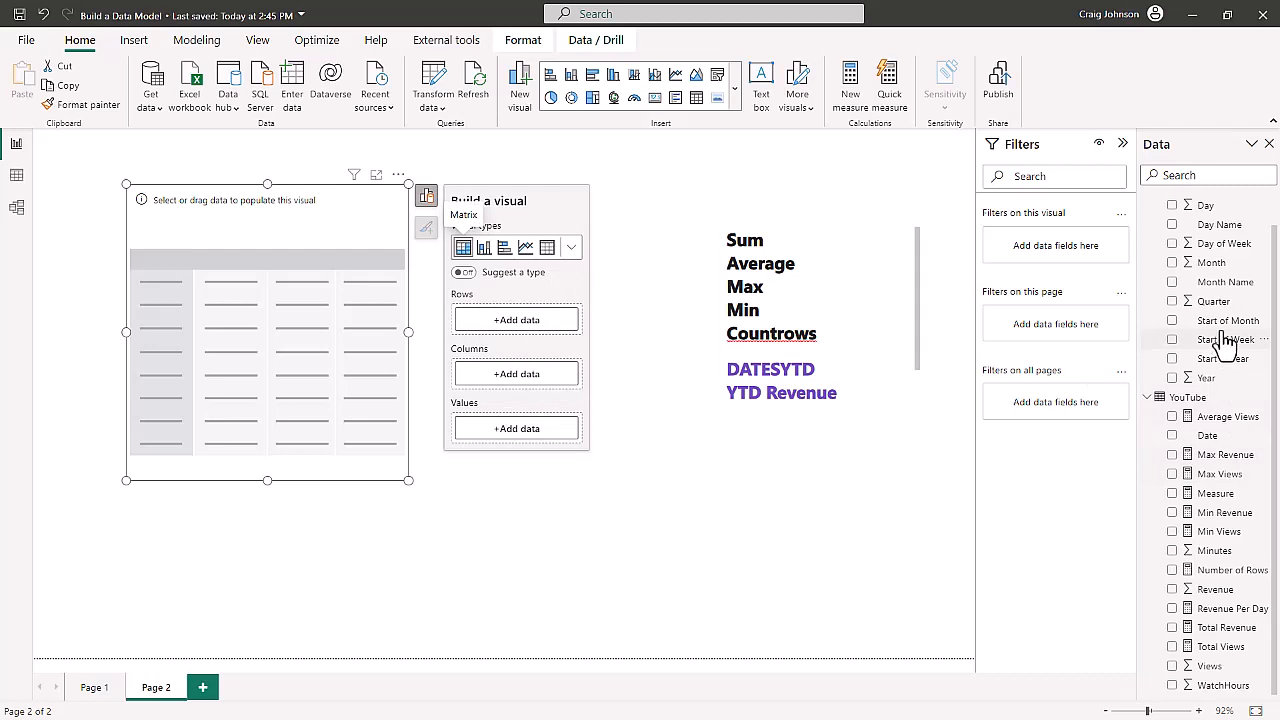
pyautogui.moveTo(1224, 321); pyautogui.dragTo(530, 322)
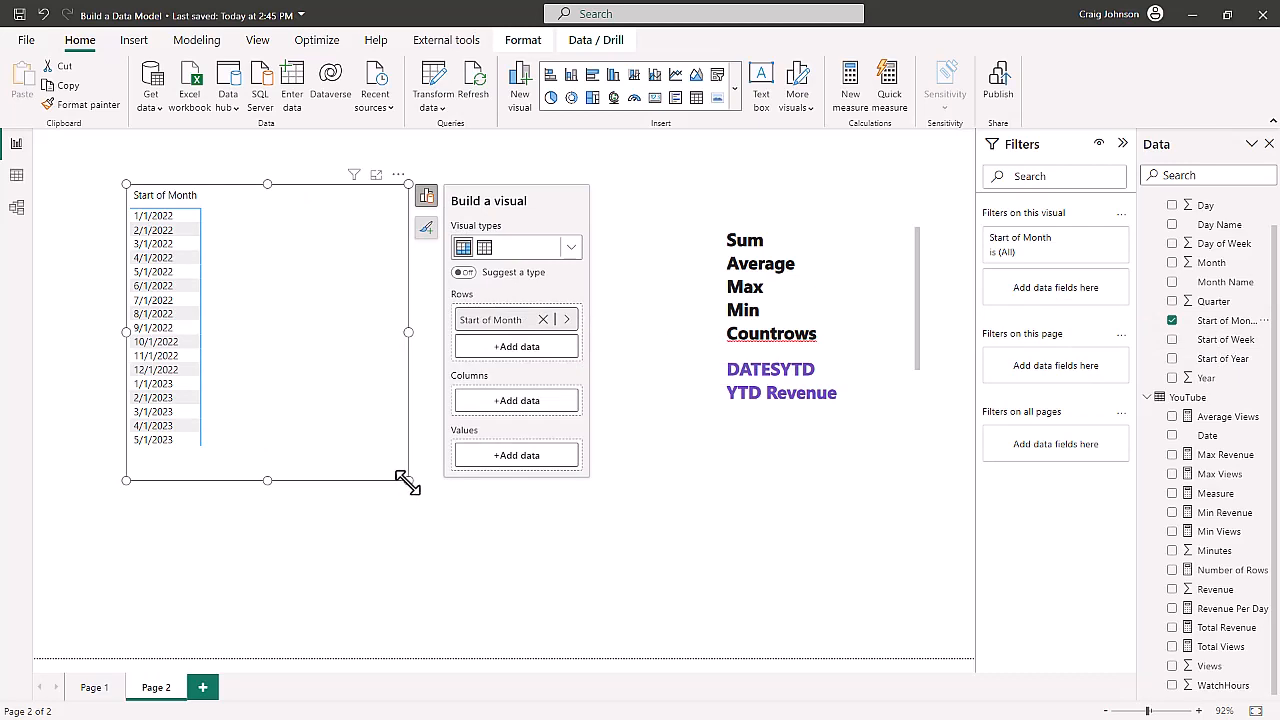
pyautogui.moveTo(410, 482); pyautogui.dragTo(441, 486)
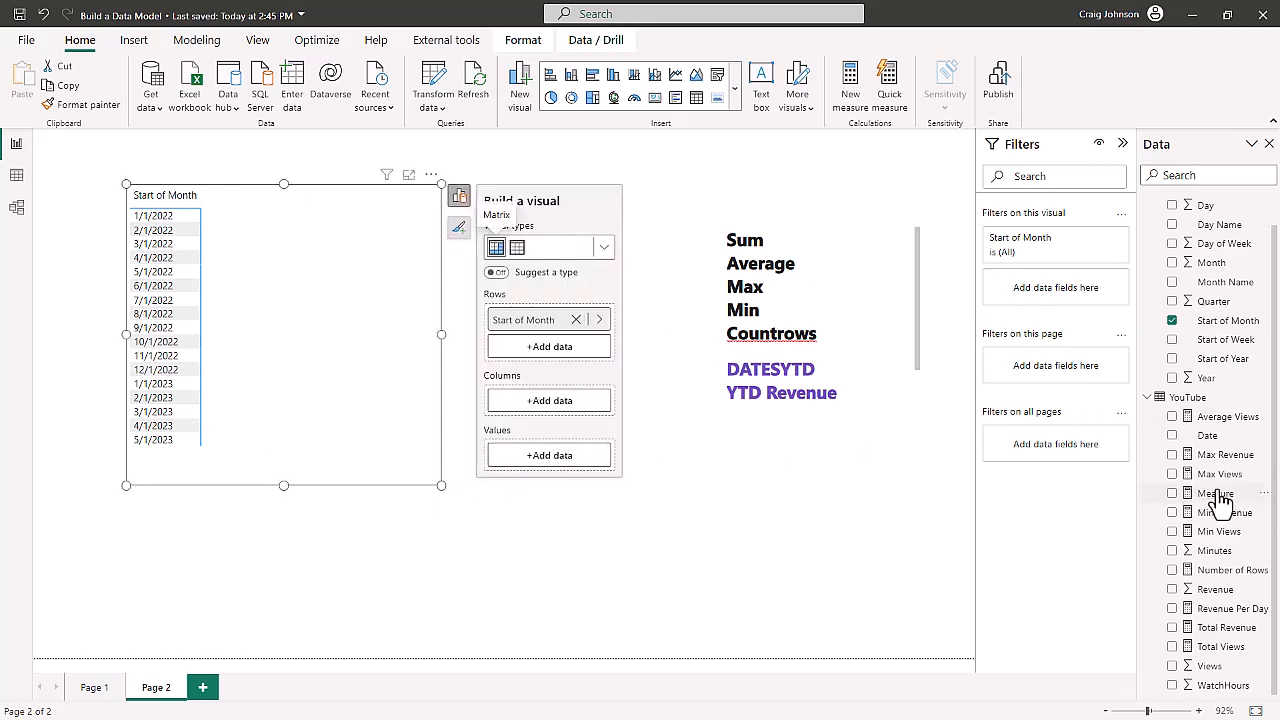
# Add the Total Revenue measure to the matrix as its values and deselect the visual
pyautogui.click(1228, 628)
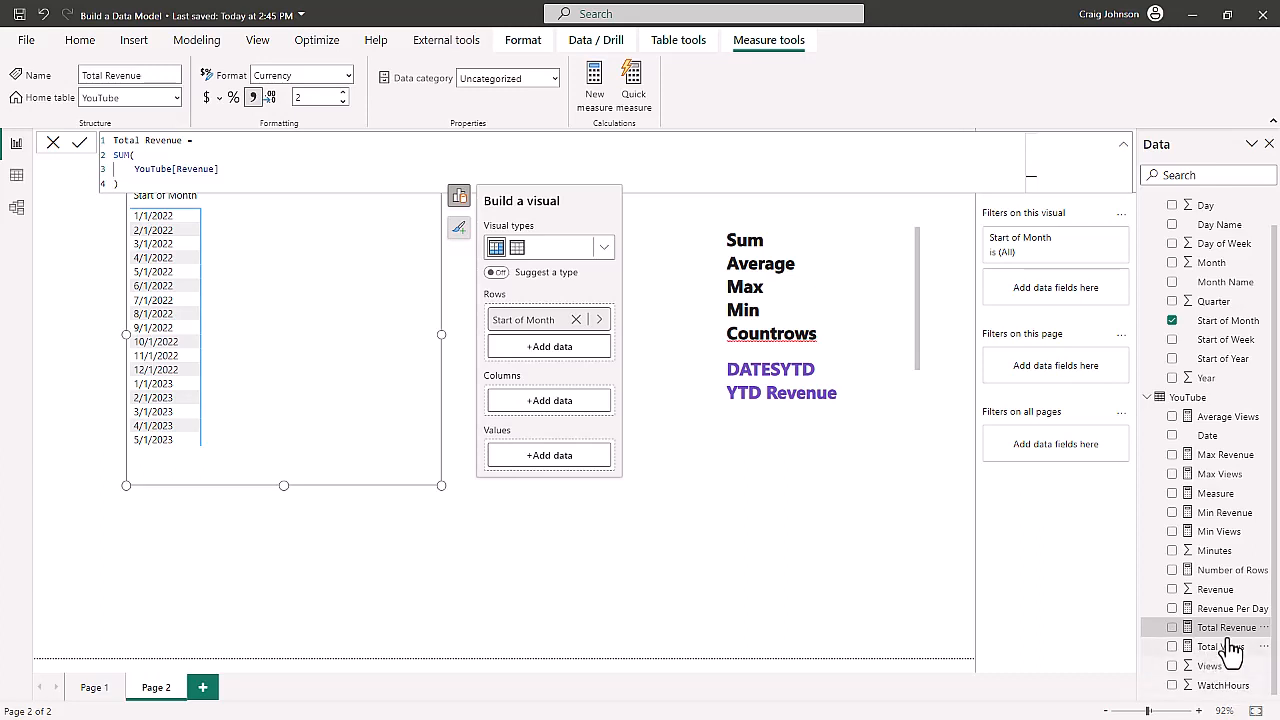
pyautogui.moveTo(1232, 645); pyautogui.dragTo(570, 468)
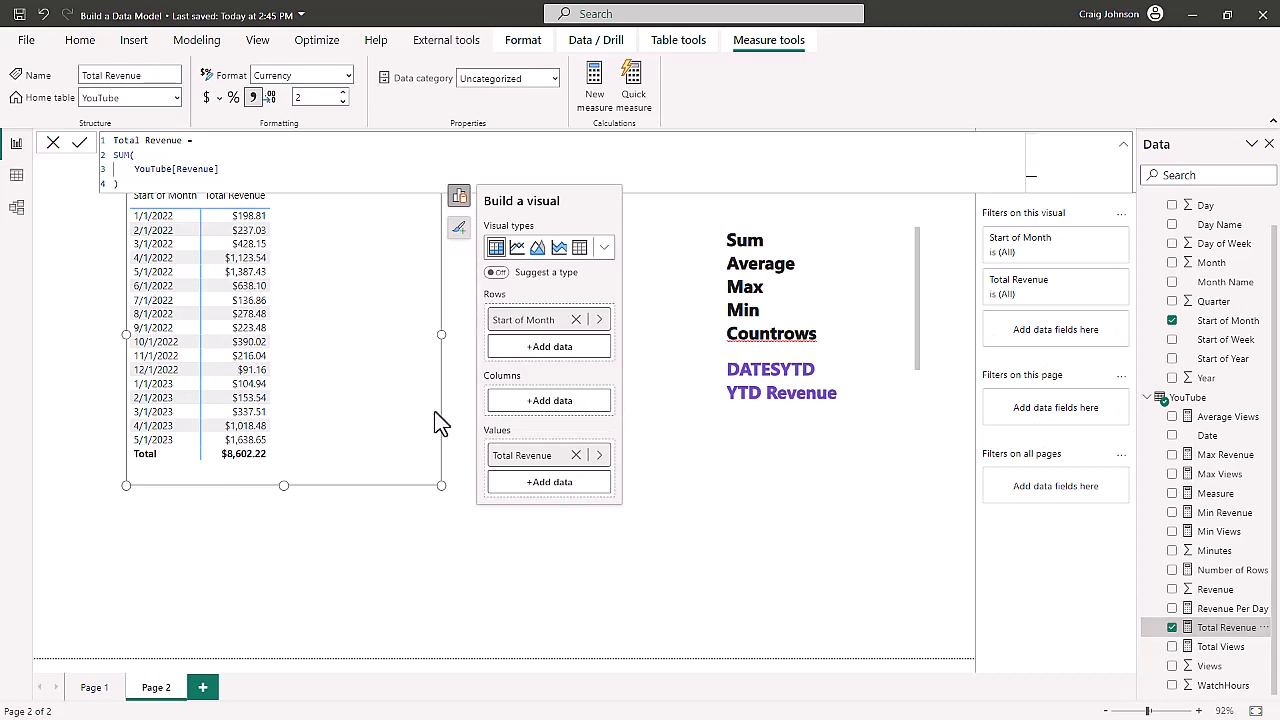
pyautogui.click(417, 576)
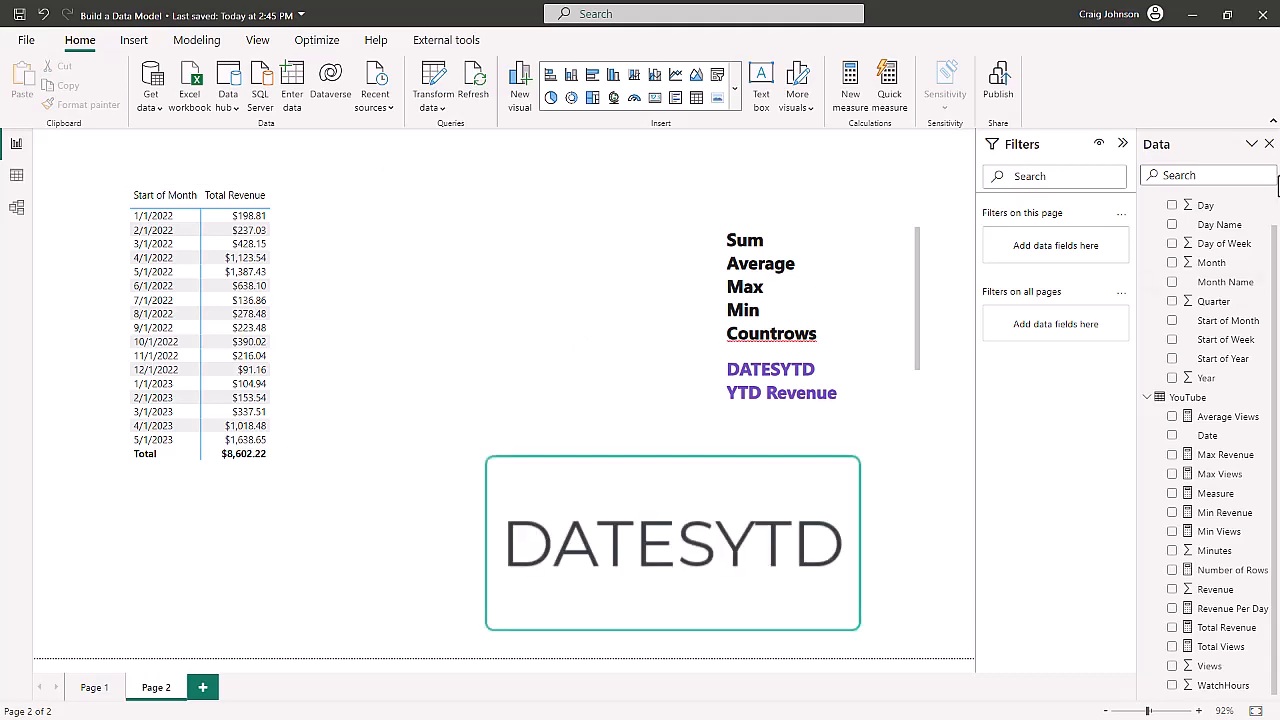
# Create a new measure in the YouTube table and name it YTD Revenue
pyautogui.click(1265, 422)
pyautogui.click(1159, 469)
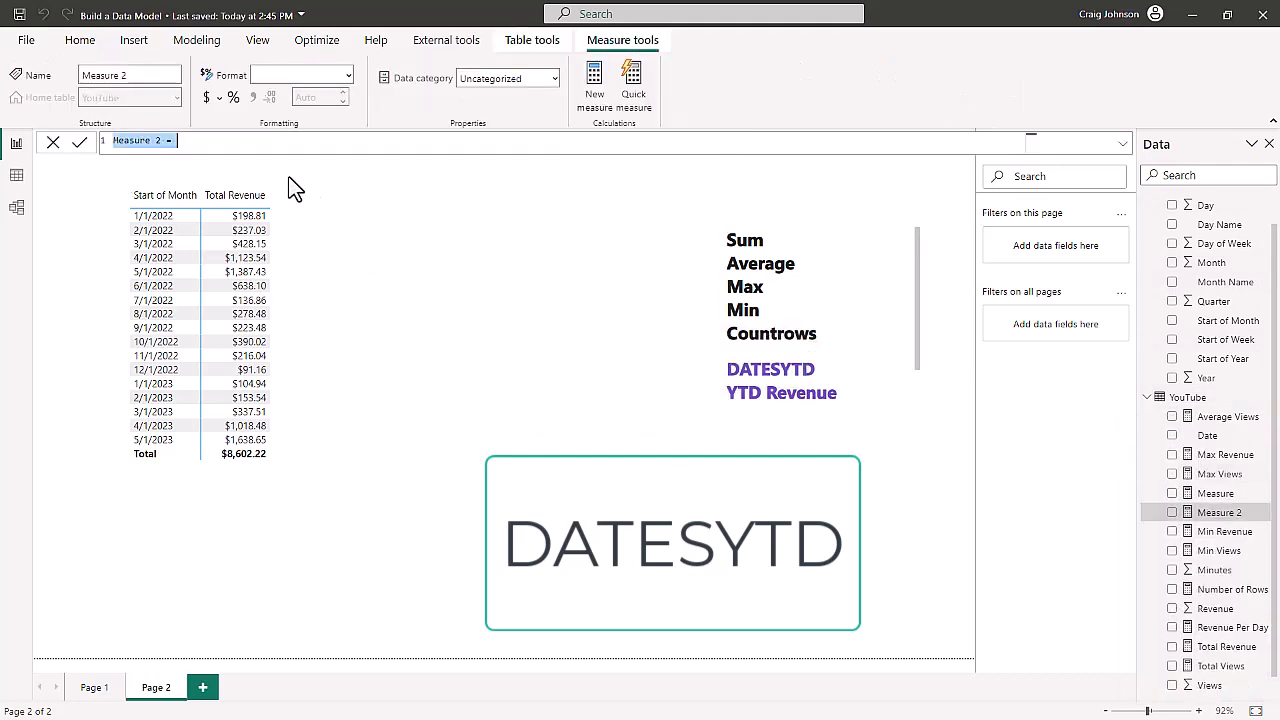
pyautogui.write('YTD Rev')
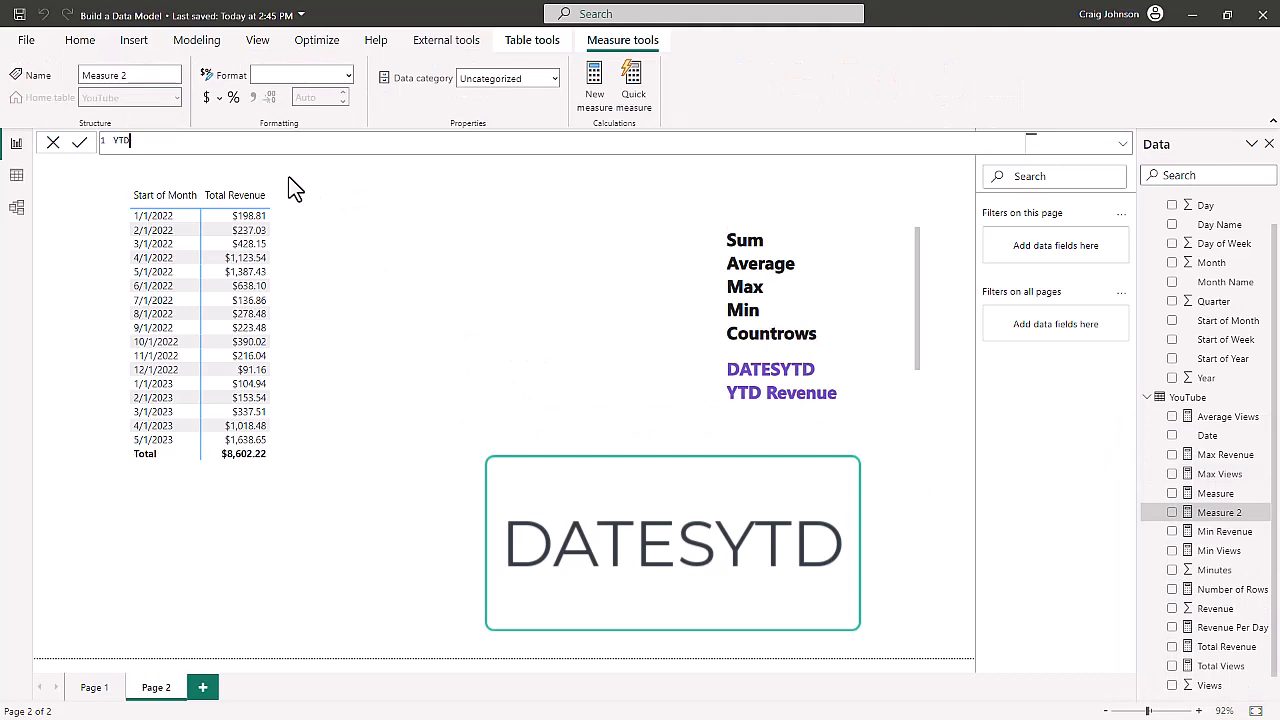
pyautogui.write('enue =')
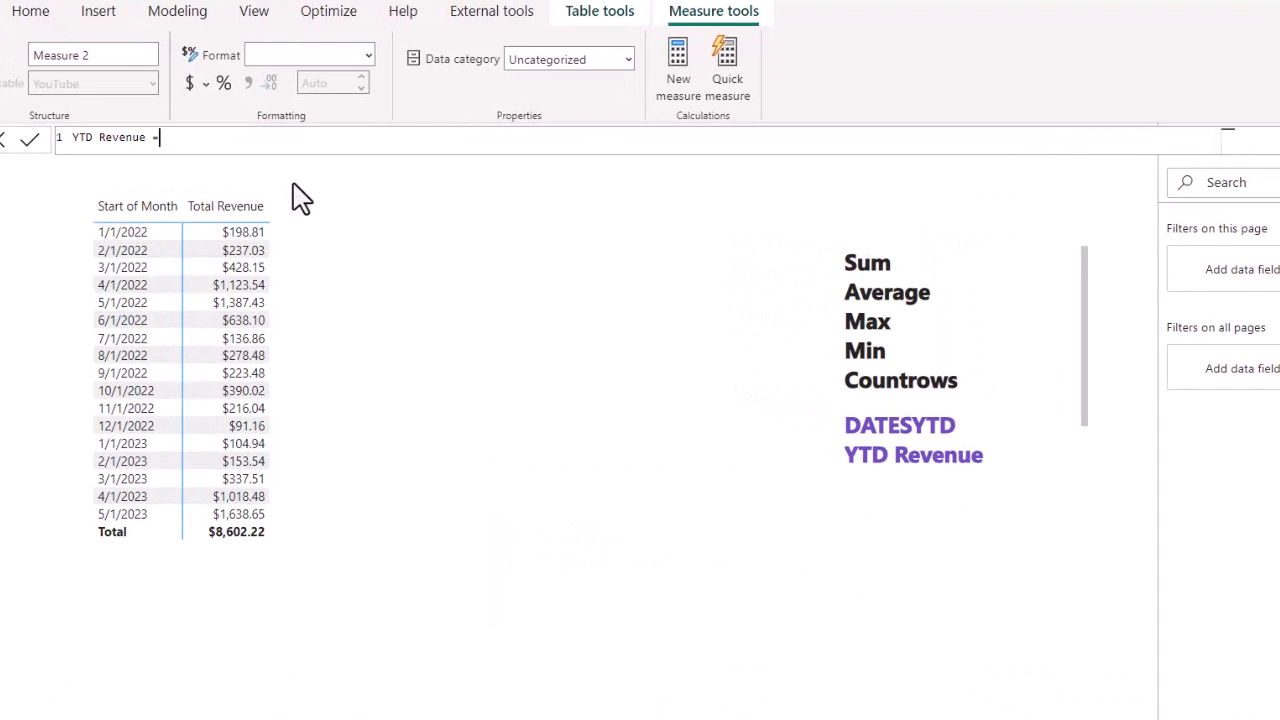
pyautogui.hotkey('shift', 'Return')
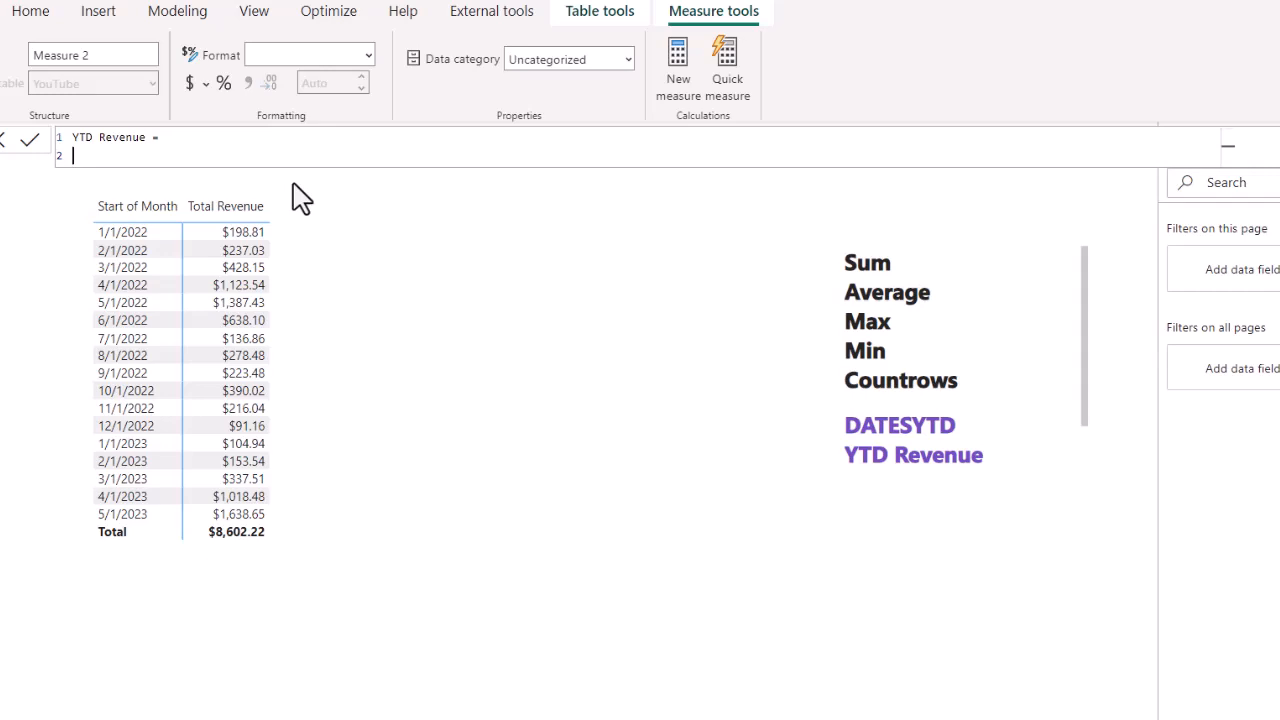
# Begin the measure's formula with CALCULATE, using [Total Revenue] as the expression on its own line
pyautogui.write('ca')
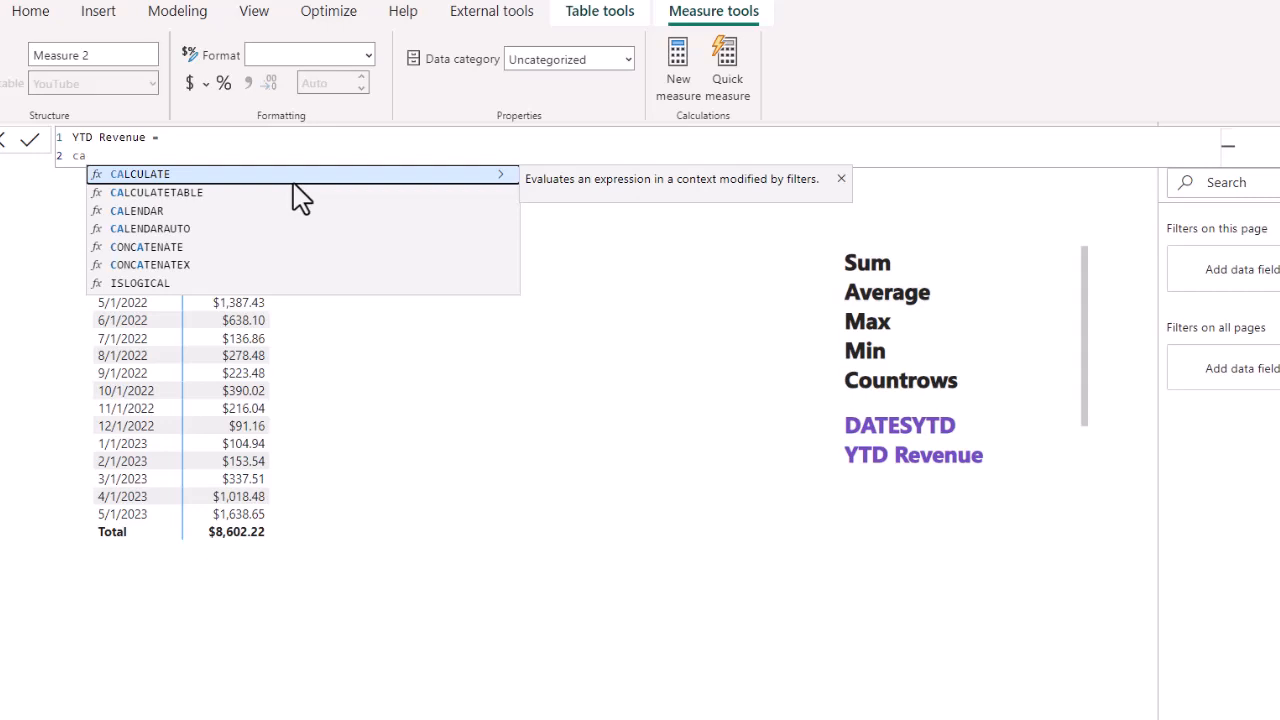
pyautogui.press('Tab')
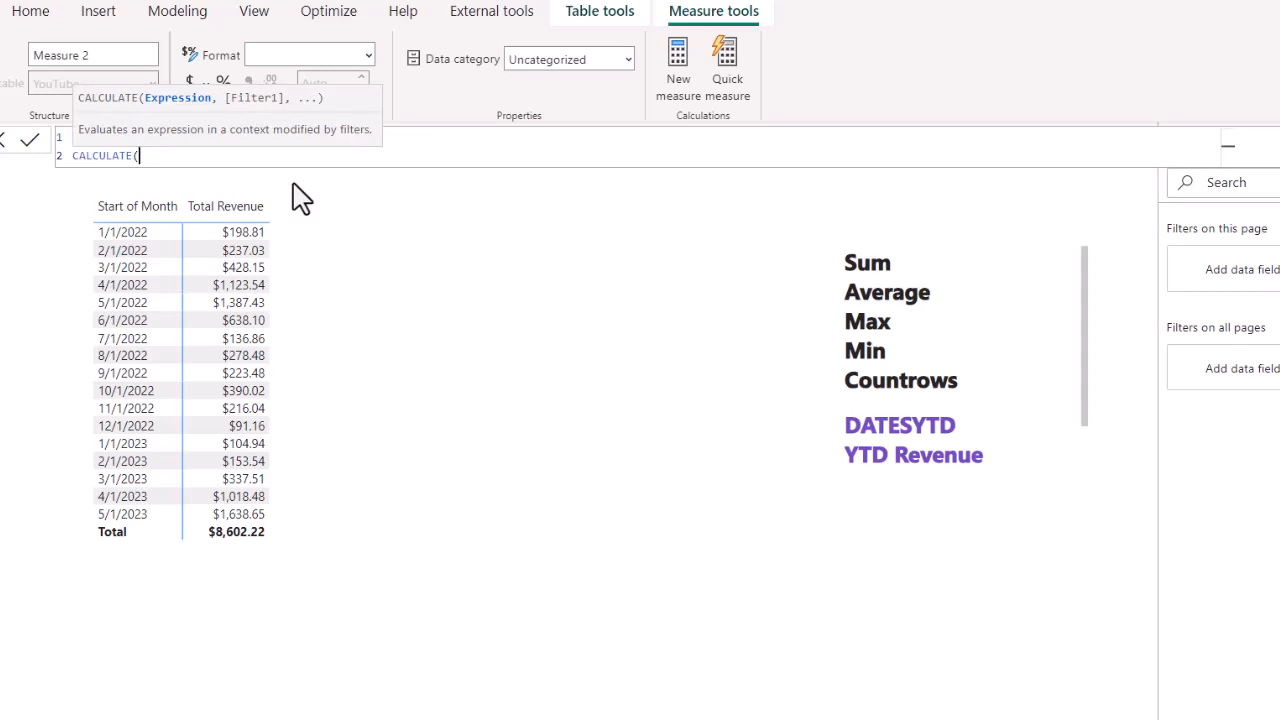
pyautogui.hotkey('shift', 'Return')
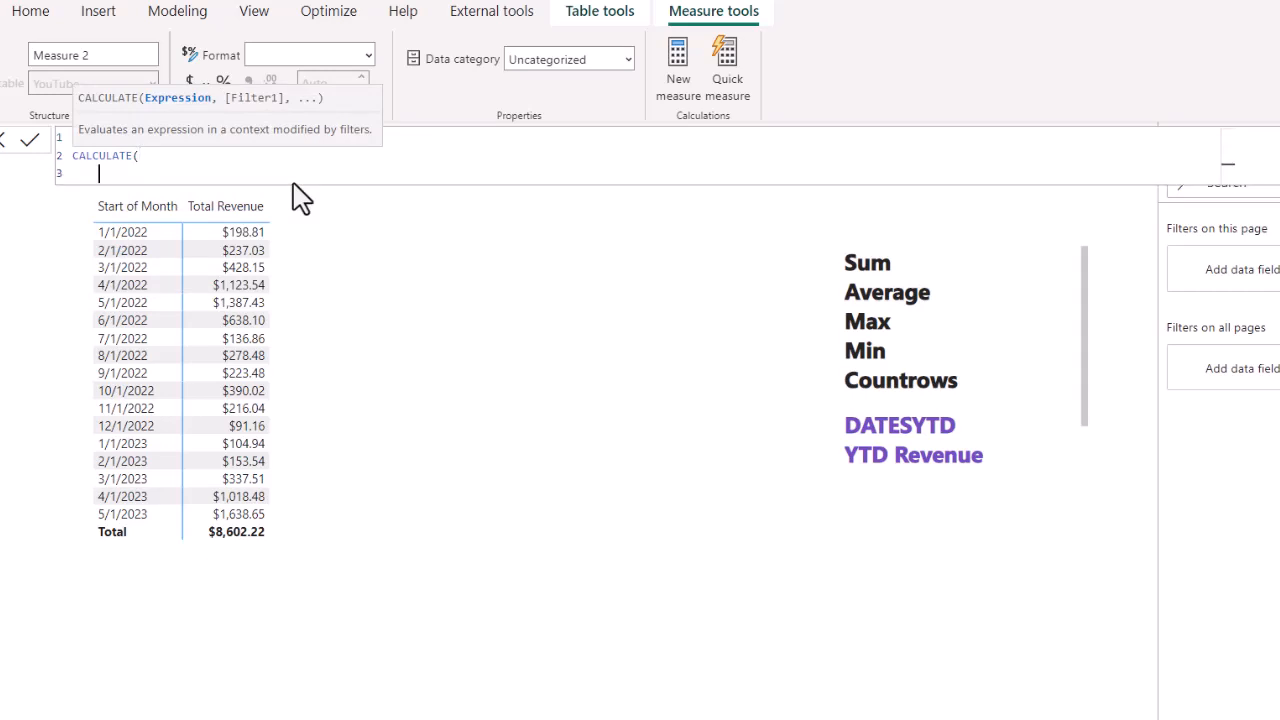
pyautogui.write('tota')
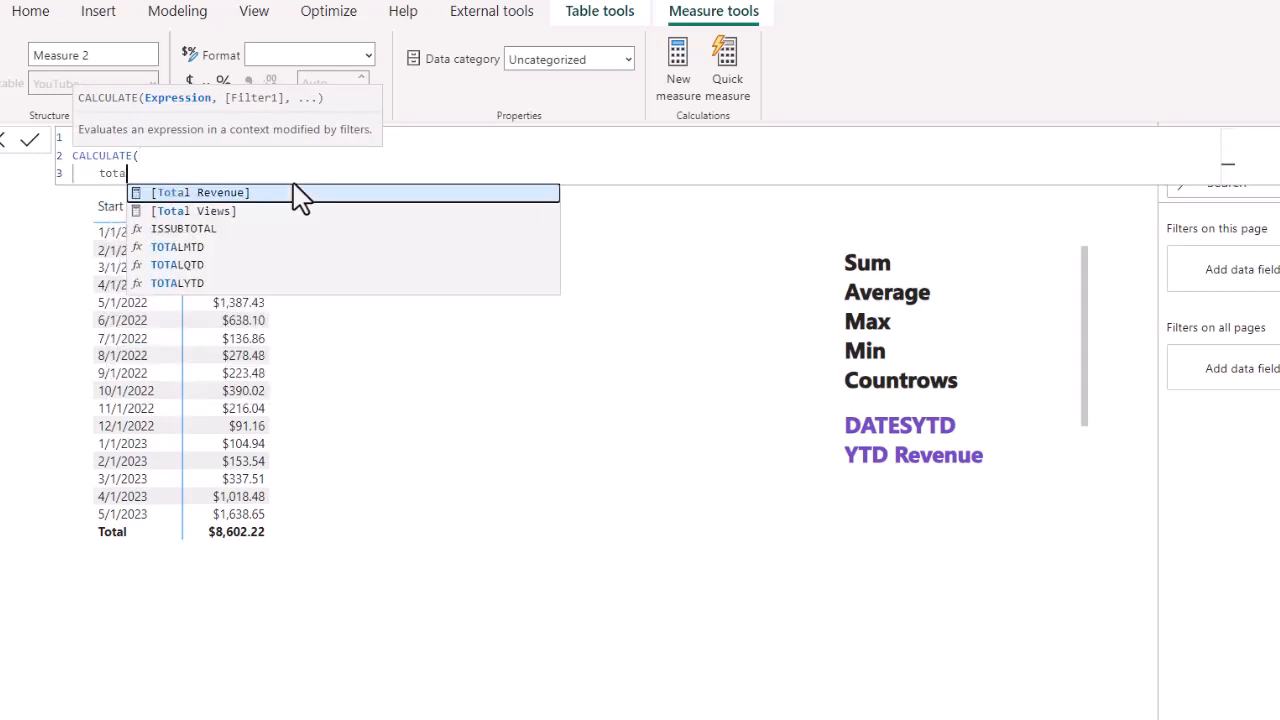
pyautogui.press('Tab')
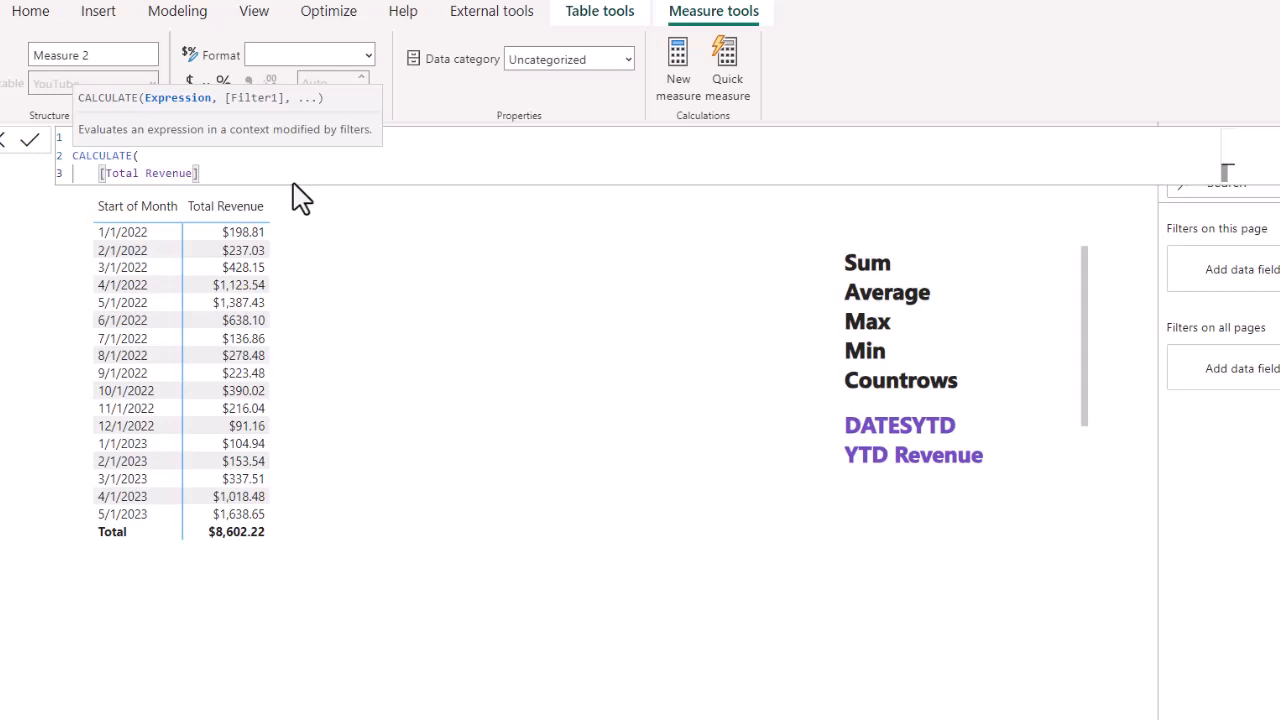
pyautogui.write(',')
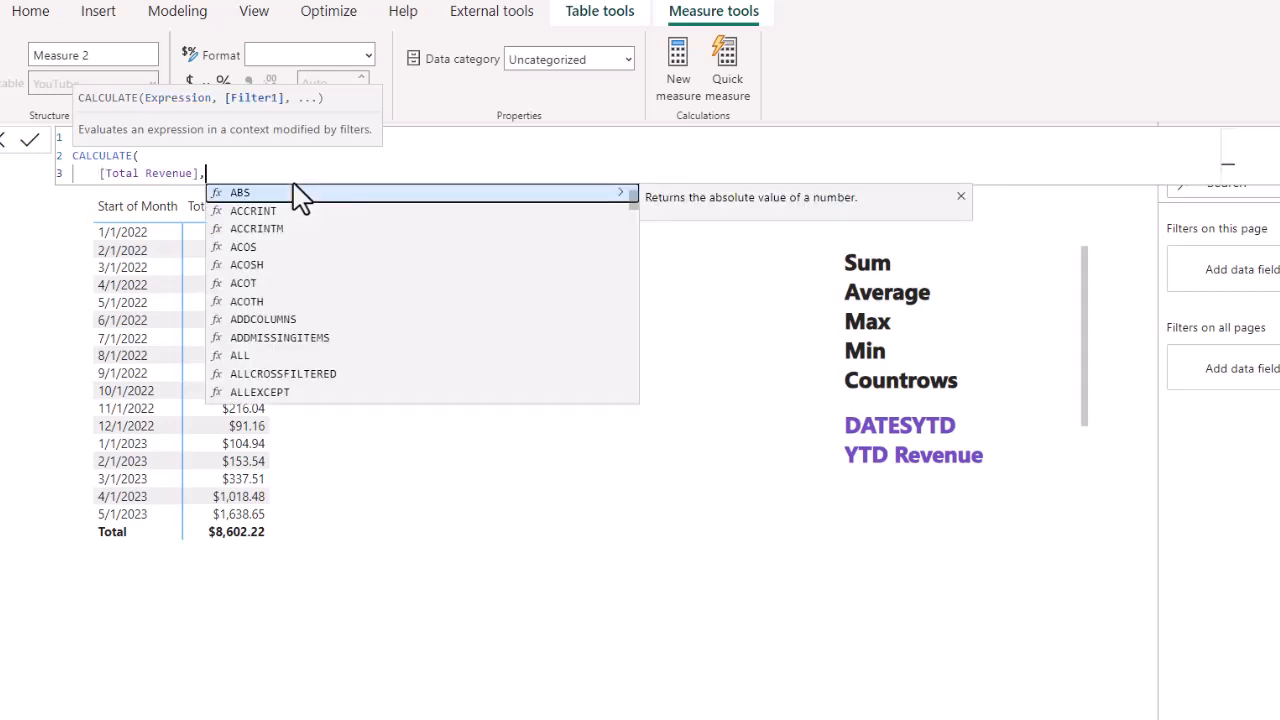
pyautogui.hotkey('shift', 'Return')
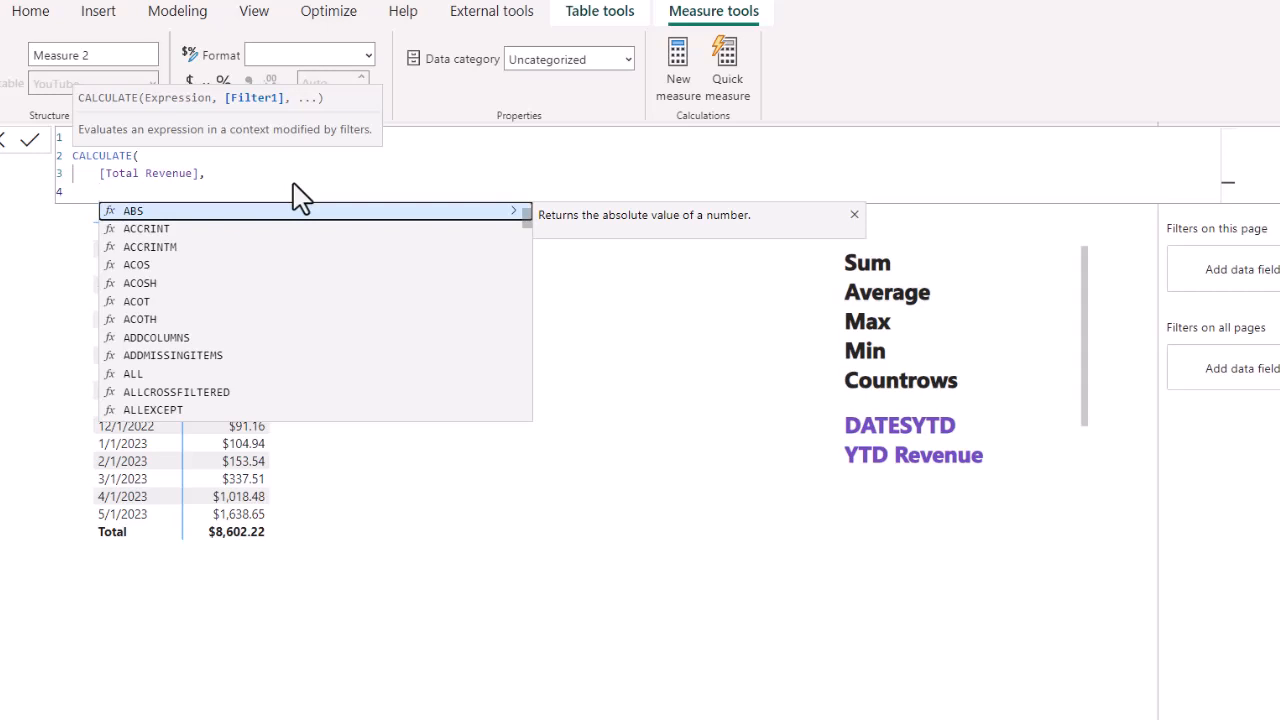
# Insert the DATESYTD function as the filter argument of CALCULATE
pyautogui.write('dates')
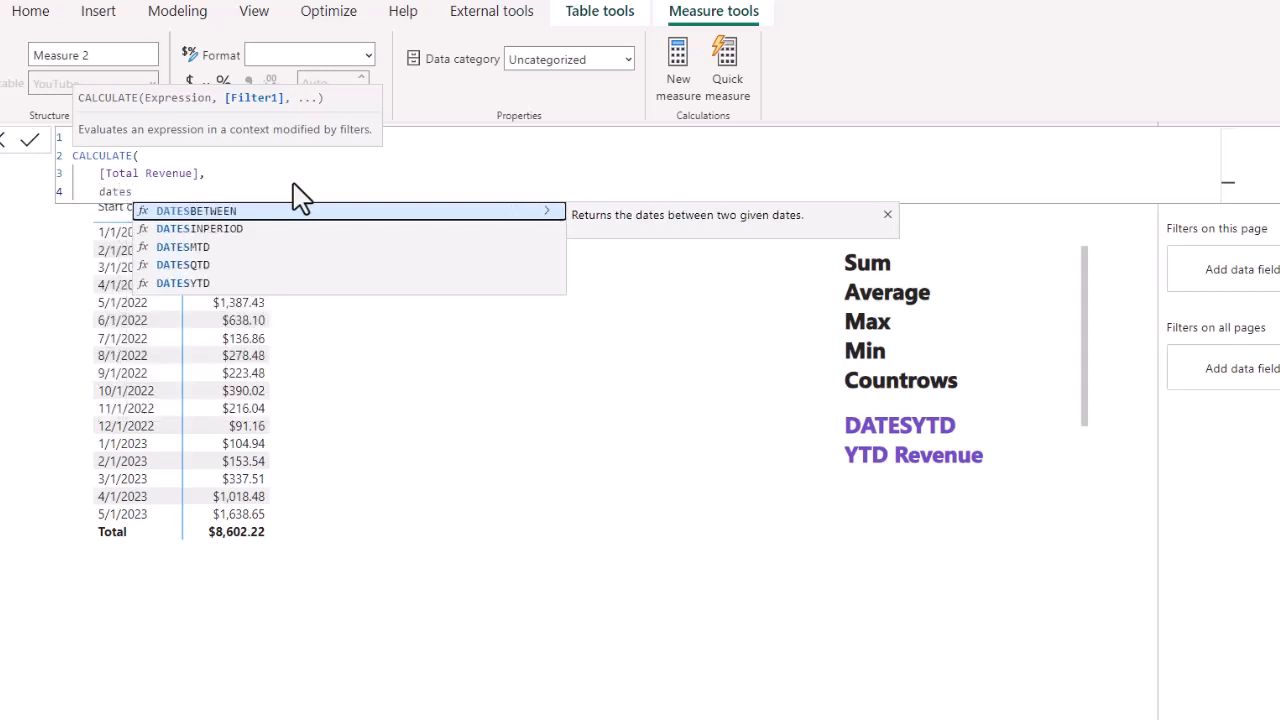
pyautogui.press('Down')
pyautogui.press('Down')
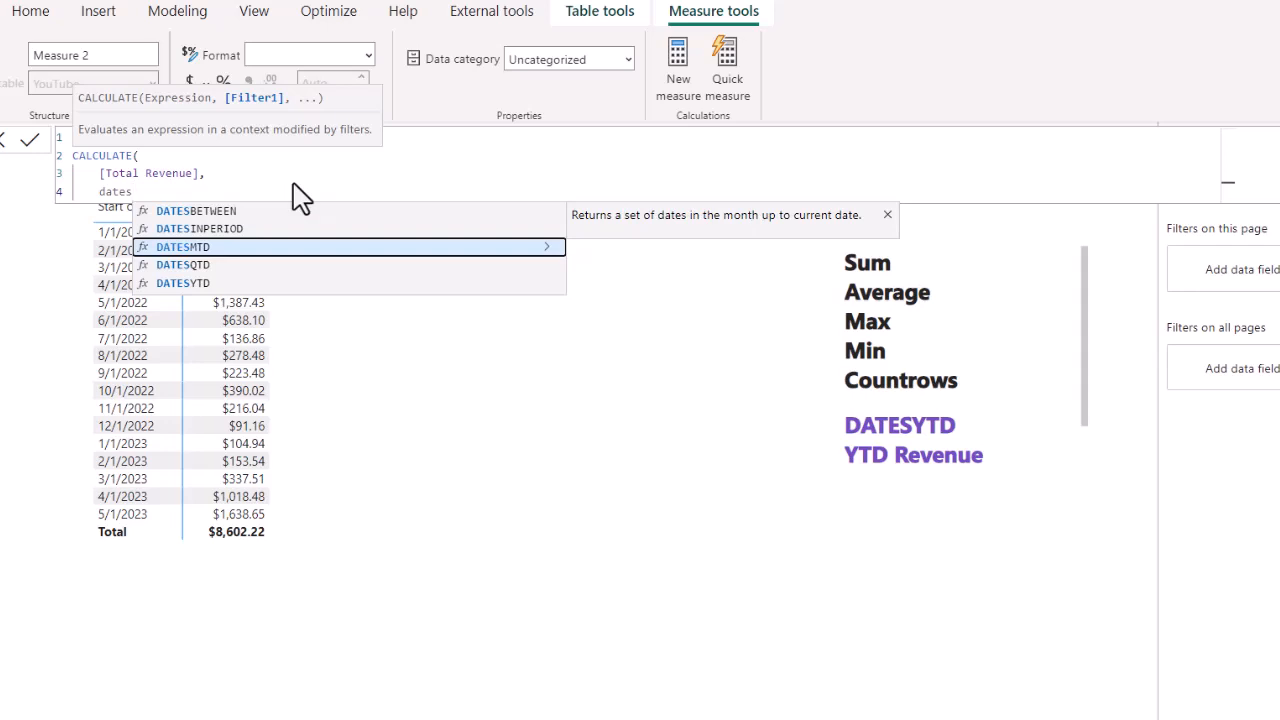
pyautogui.press('Down')
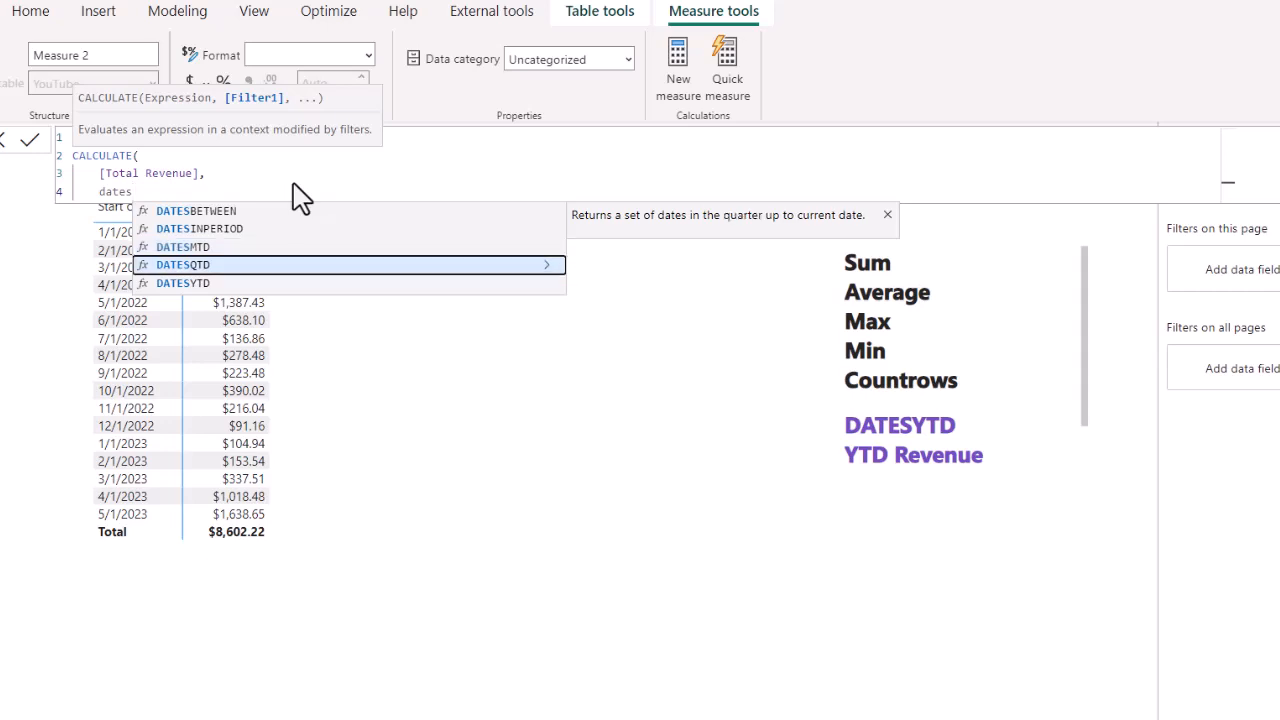
pyautogui.press('Down')
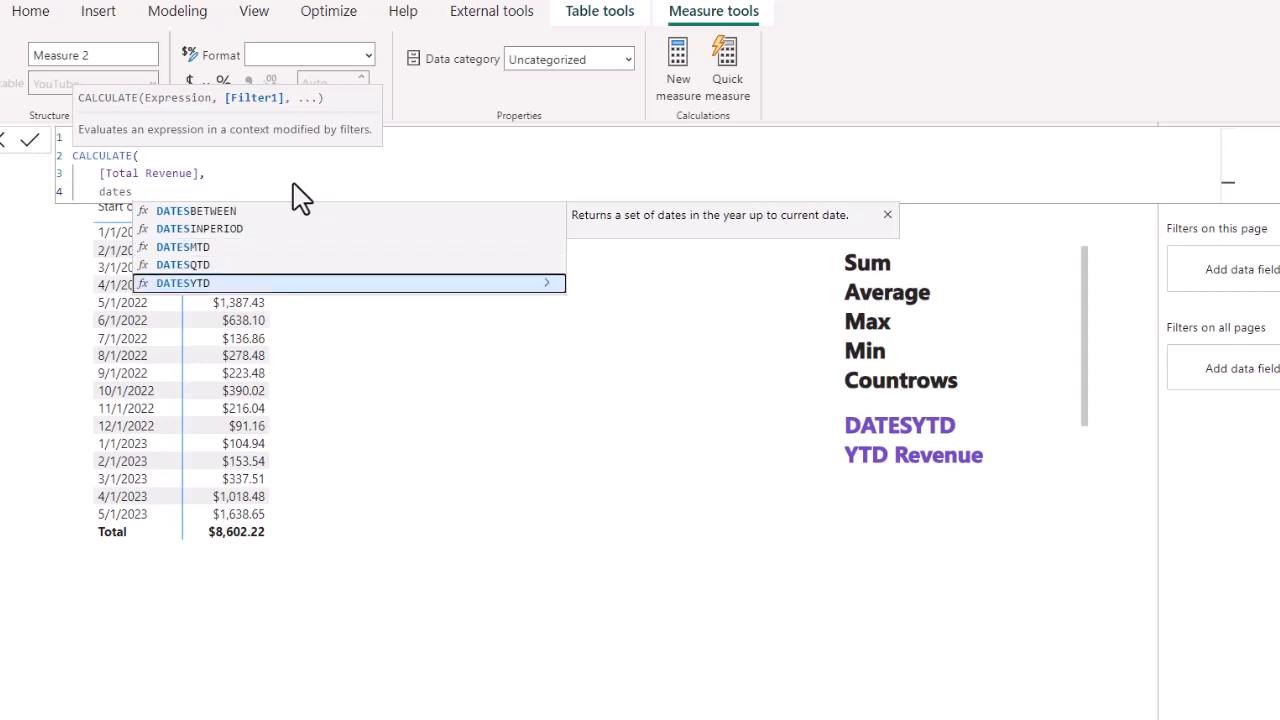
pyautogui.press('Tab')
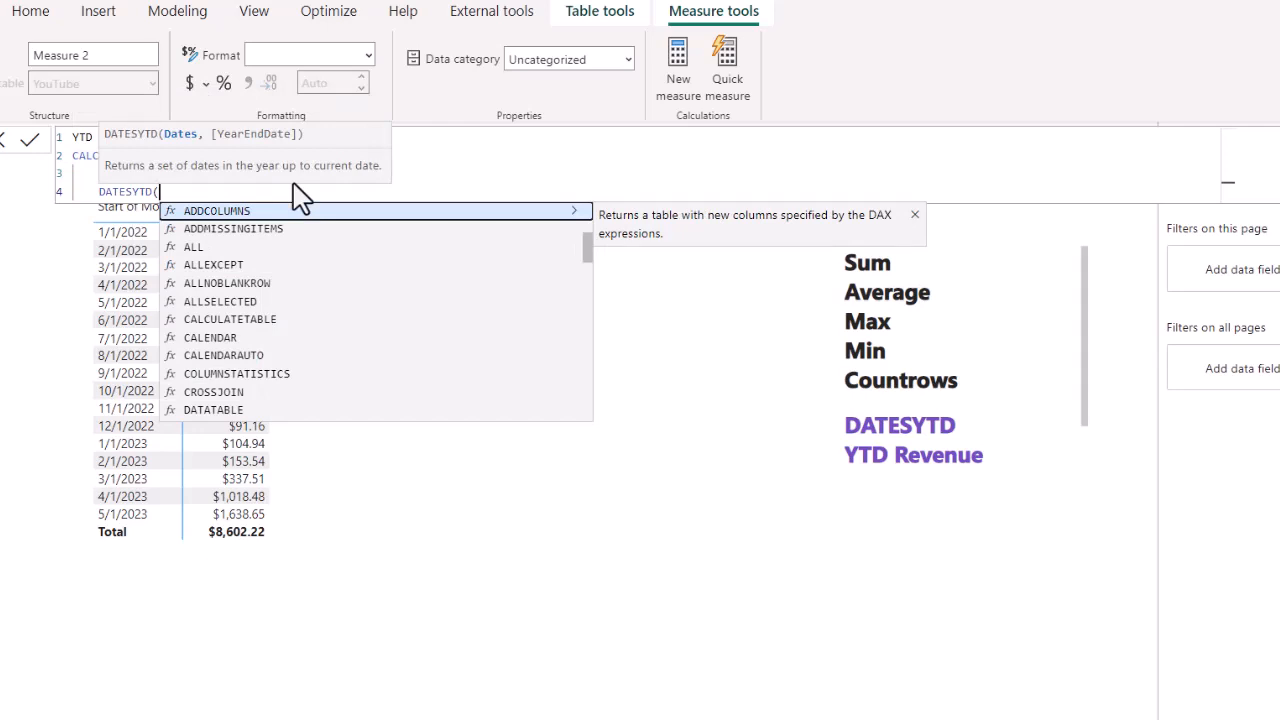
pyautogui.hotkey('shift', 'Return')
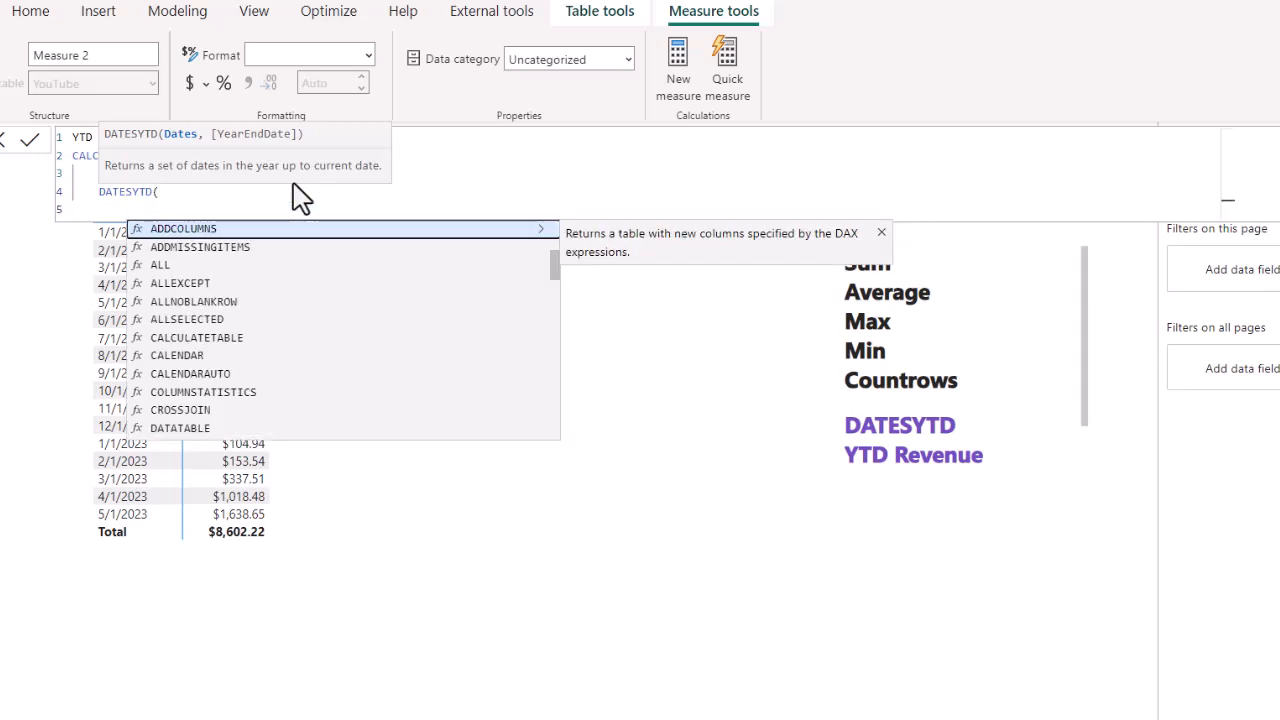
# Supply 'Calendar'[Date] as the dates argument of DATESYTD
pyautogui.write('cal')
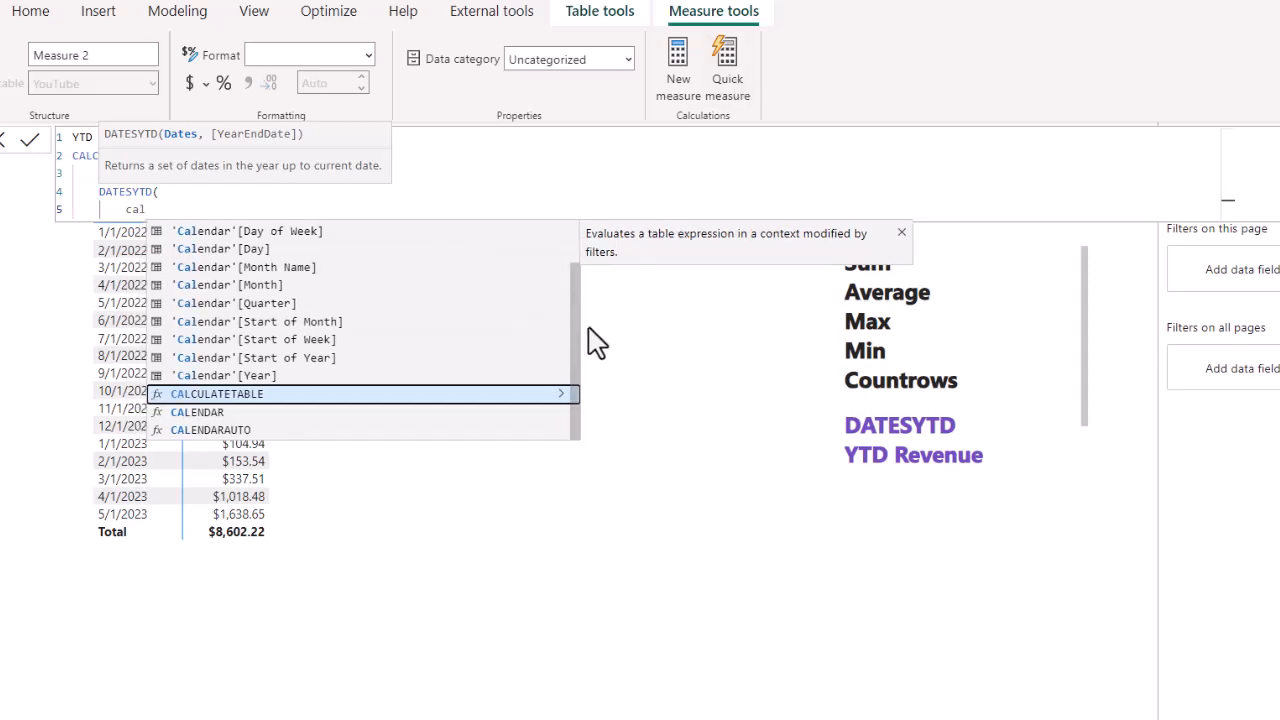
pyautogui.press('Up')
pyautogui.press('Up')
pyautogui.press('Up')
pyautogui.press('Up')
pyautogui.press('Up')
pyautogui.press('Up')
pyautogui.press('Up')
pyautogui.press('Up')
pyautogui.press('Up')
pyautogui.press('Up')
pyautogui.press('Up')
pyautogui.press('Up')
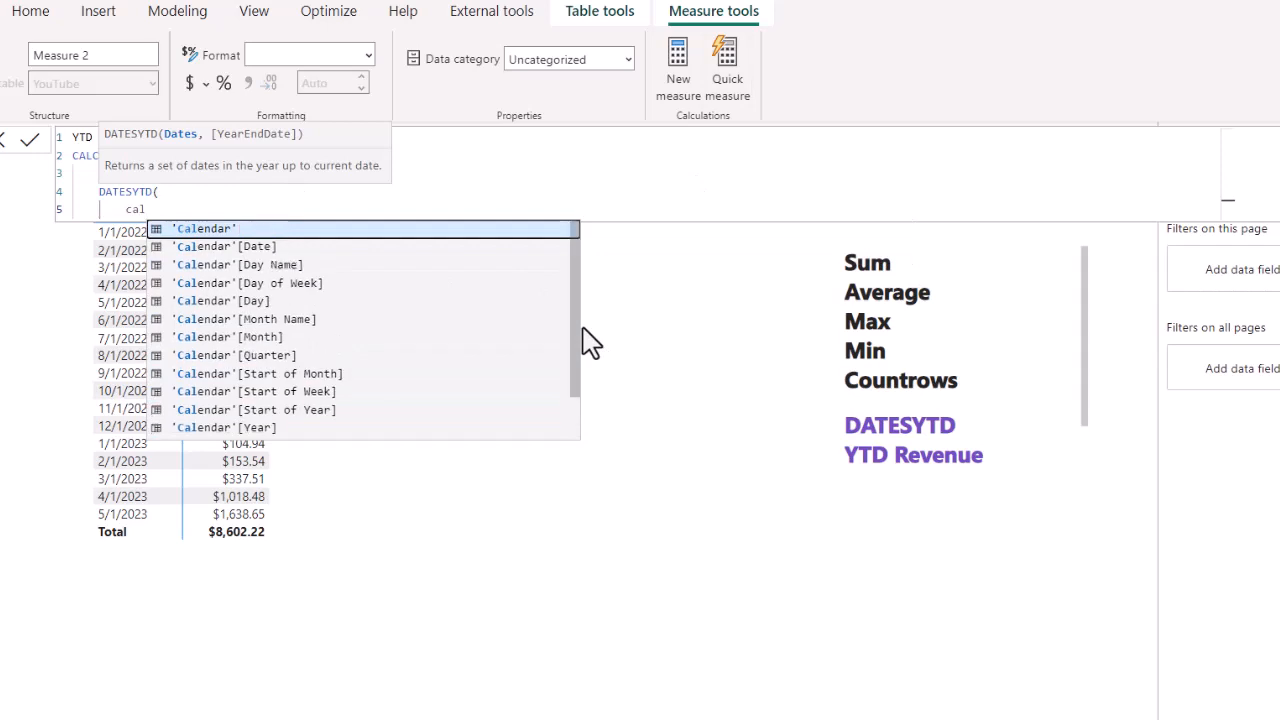
pyautogui.press('Down')
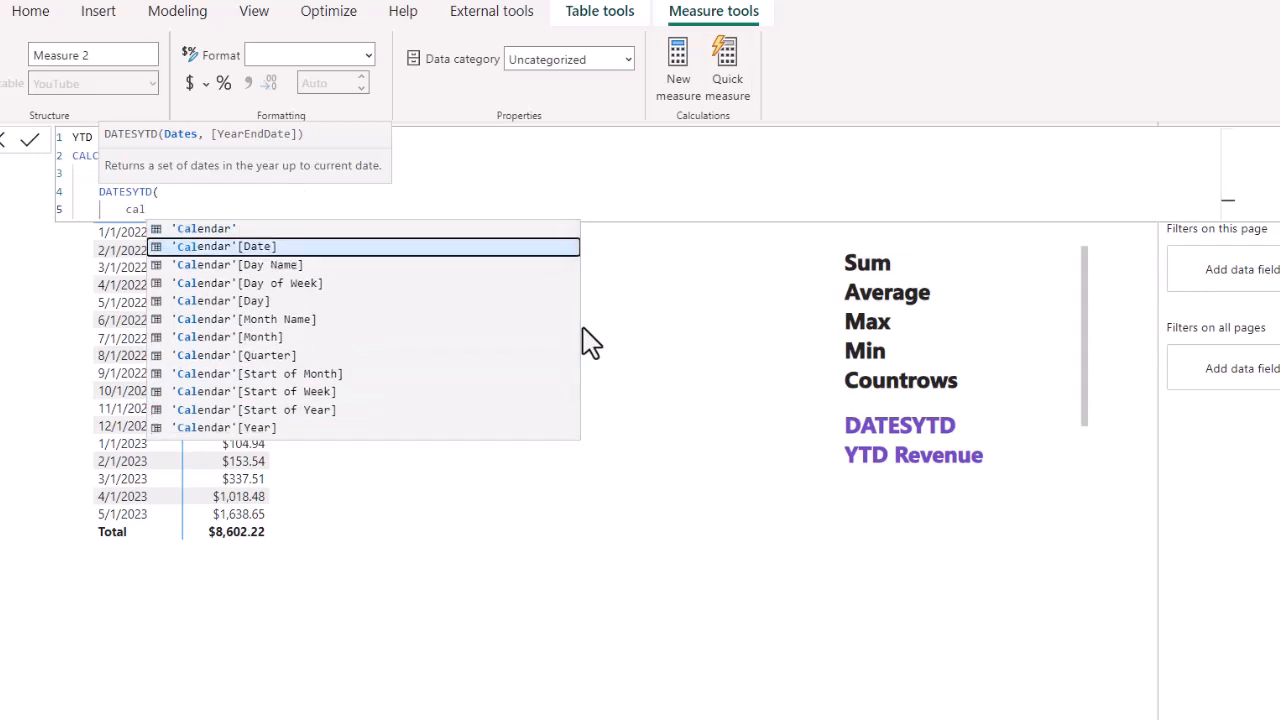
pyautogui.press('Tab')
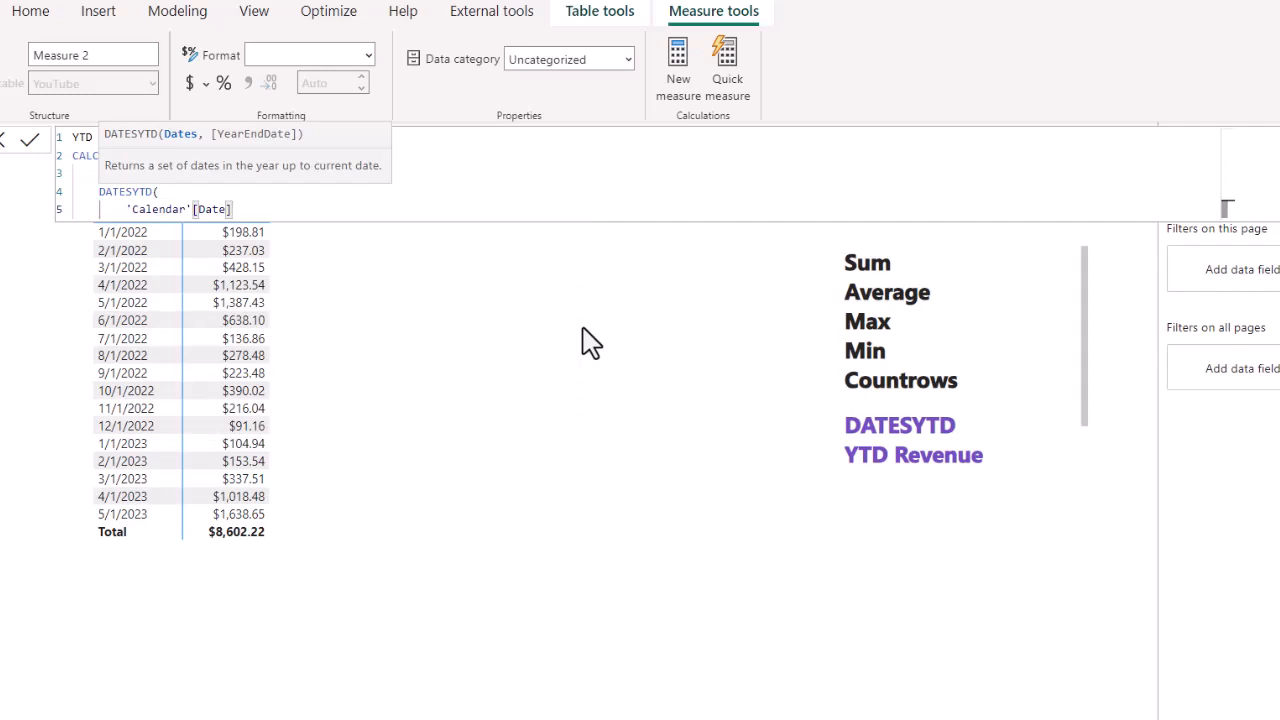
# Close the DATESYTD and CALCULATE parentheses on separate lines and commit the YTD Revenue measure
pyautogui.hotkey('shift', 'Return')
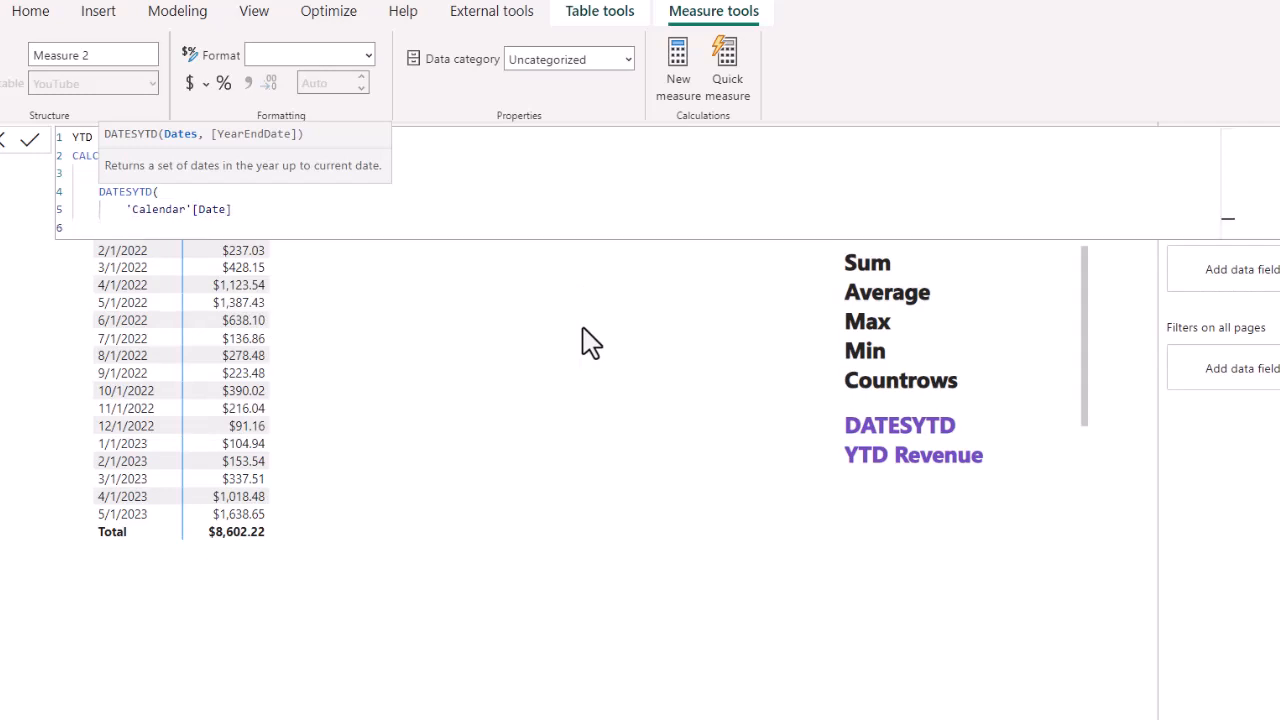
pyautogui.write(')')
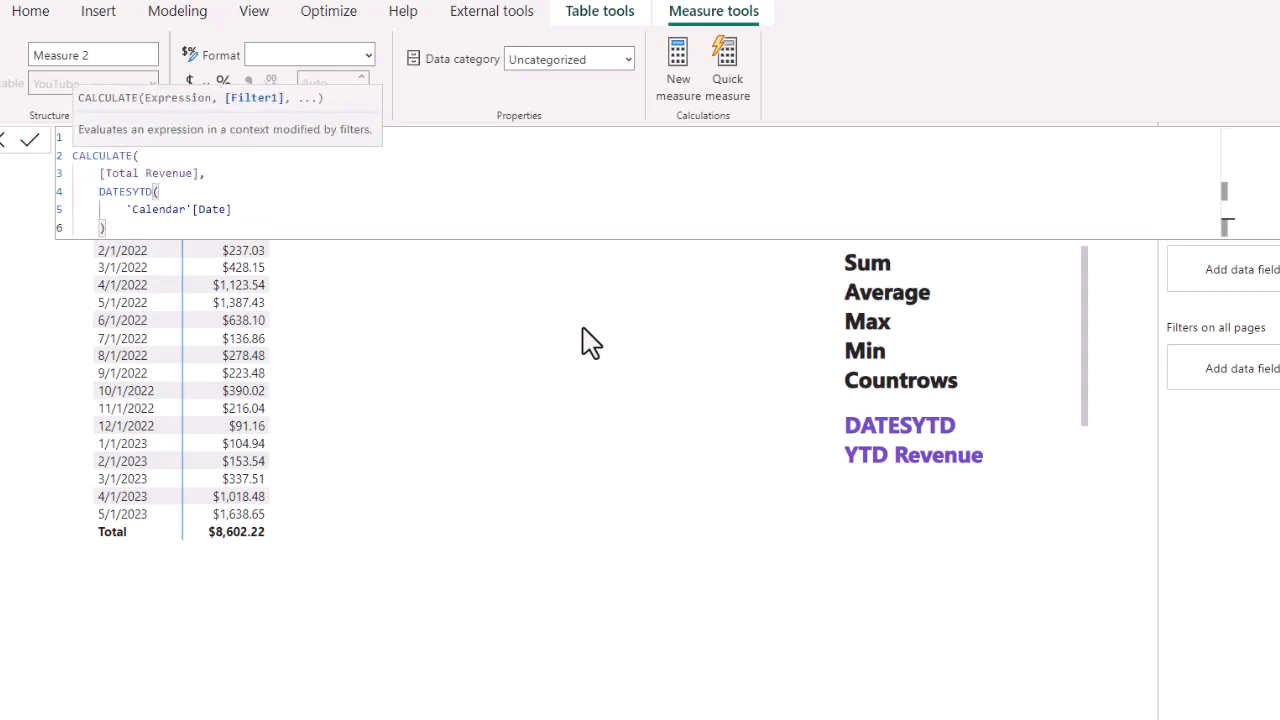
pyautogui.hotkey('shift', 'Return')
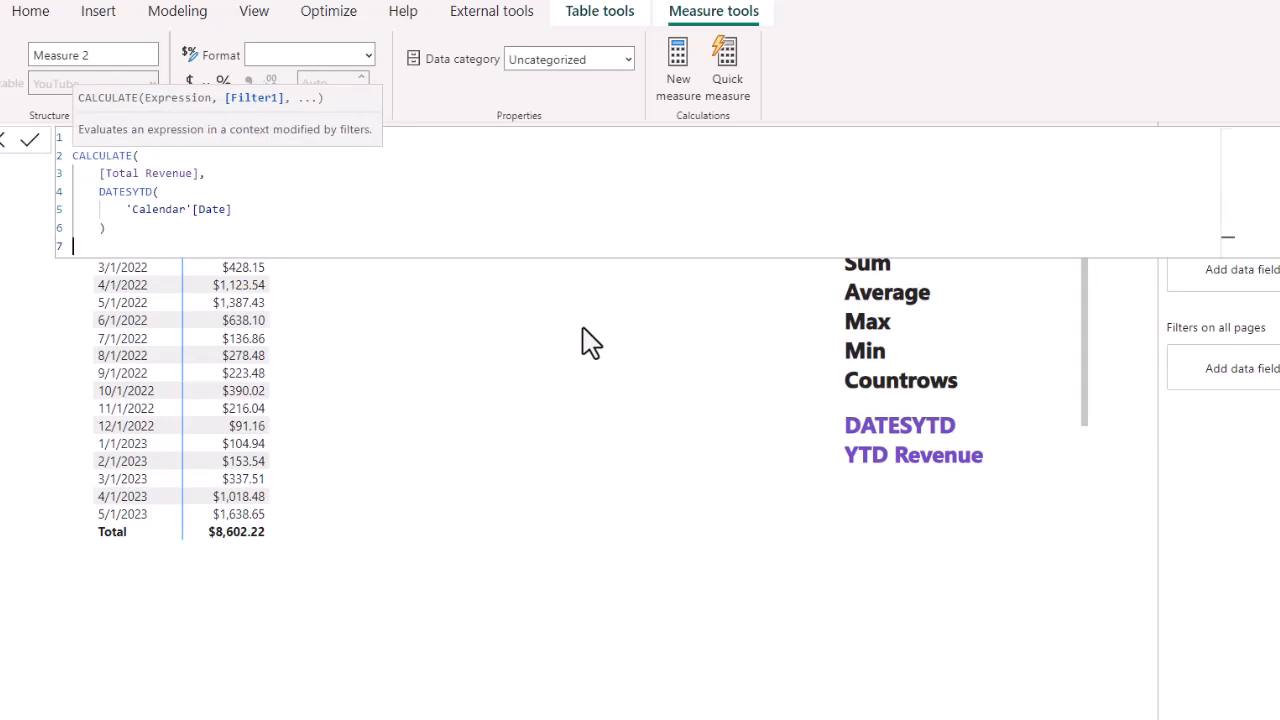
pyautogui.write(')')
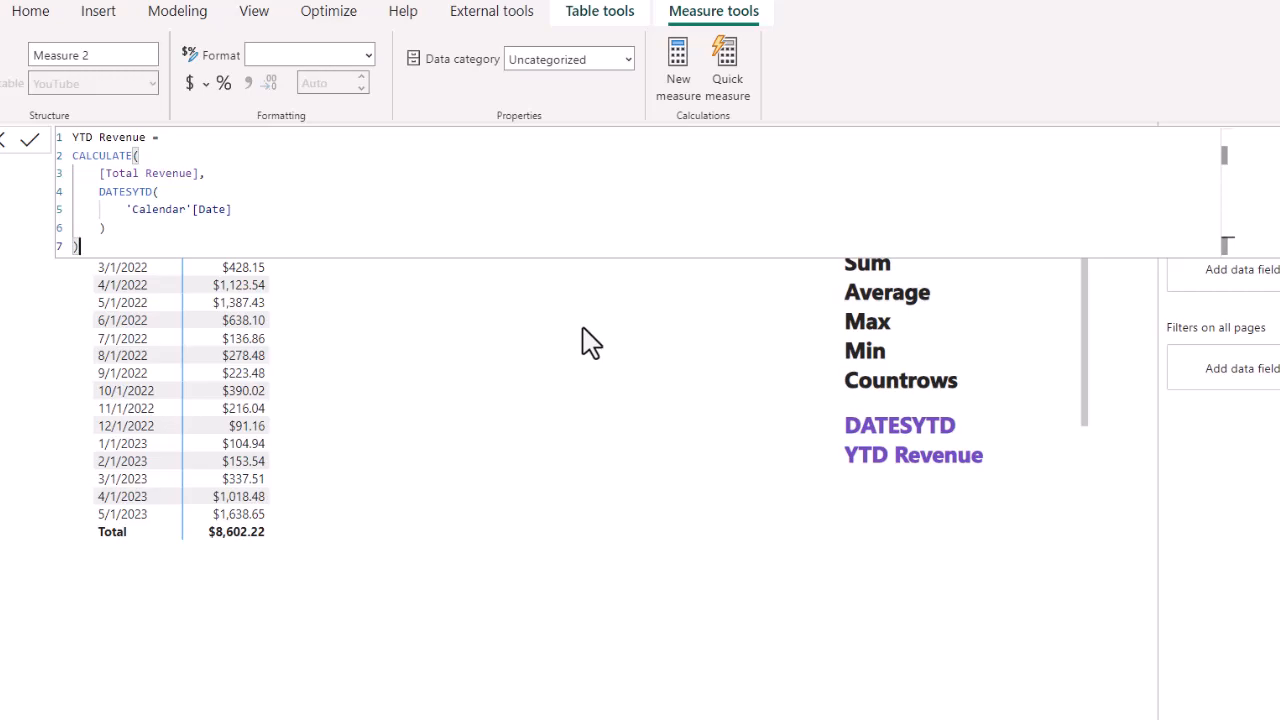
pyautogui.press('Return')
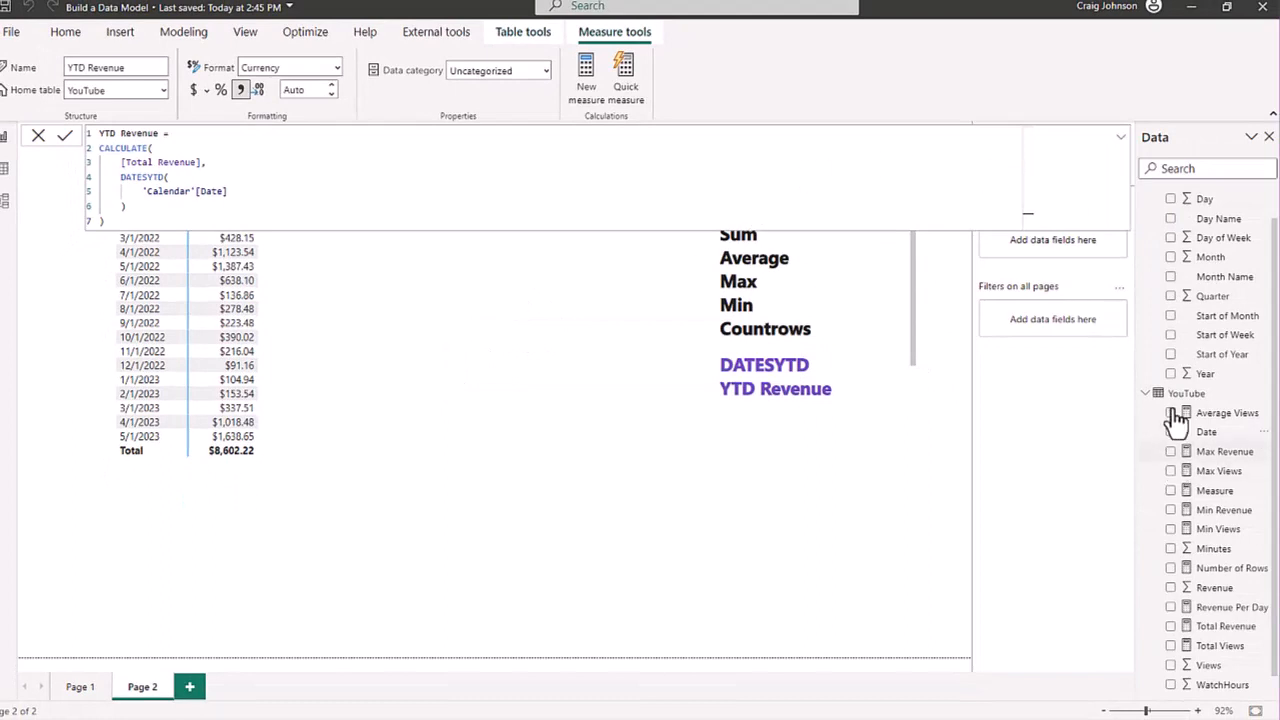
# Collapse the expanded formula editor and add the YTD Revenue measure to the values of the monthly matrix
pyautogui.click(1121, 139)
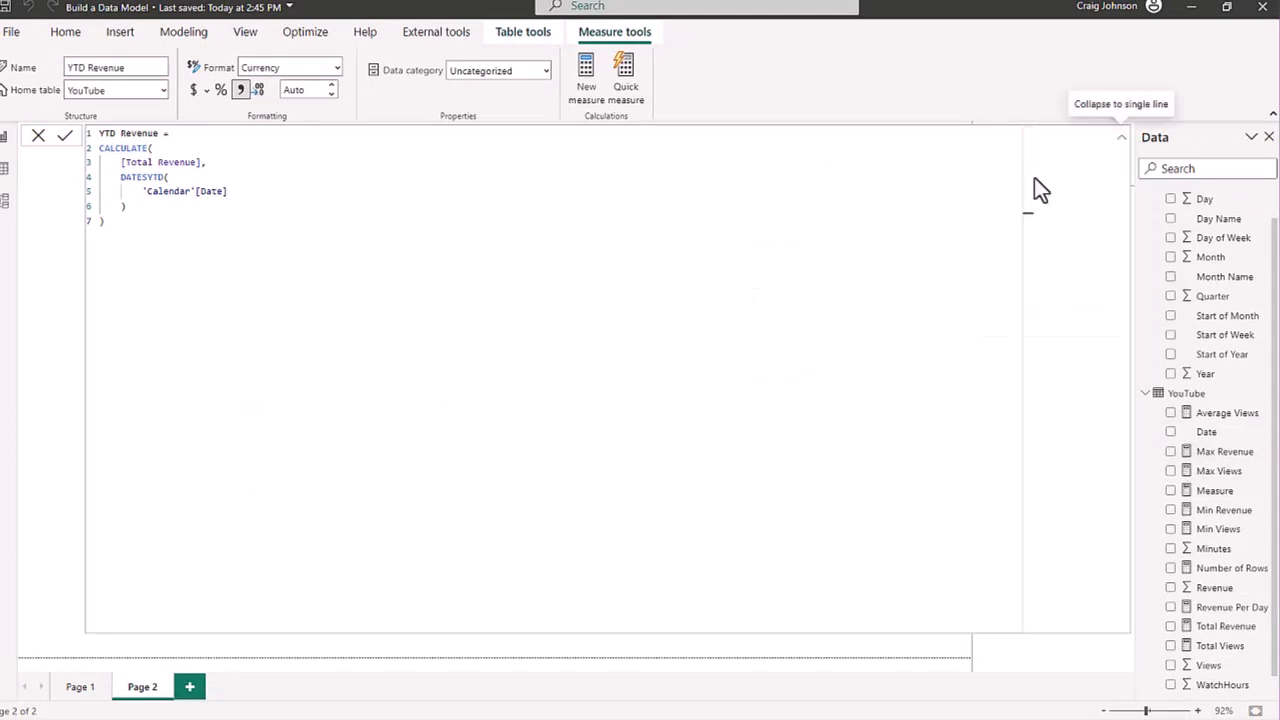
pyautogui.click(285, 184)
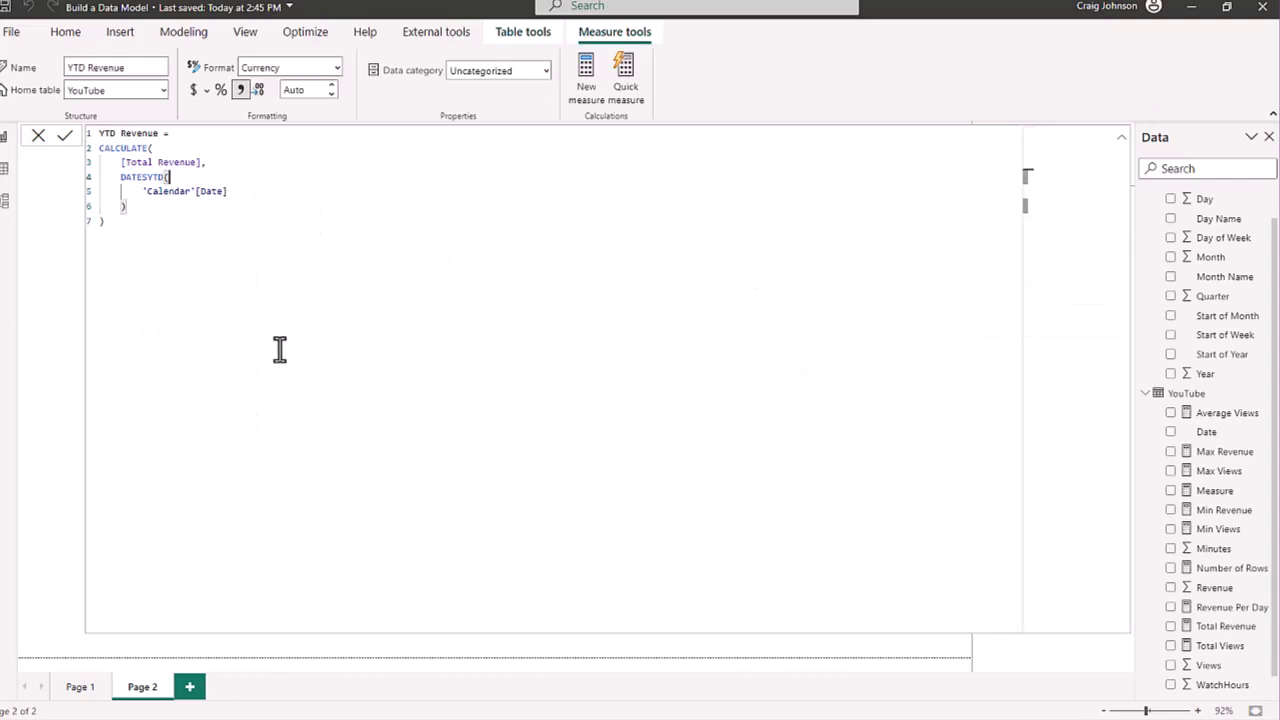
pyautogui.click(1124, 142)
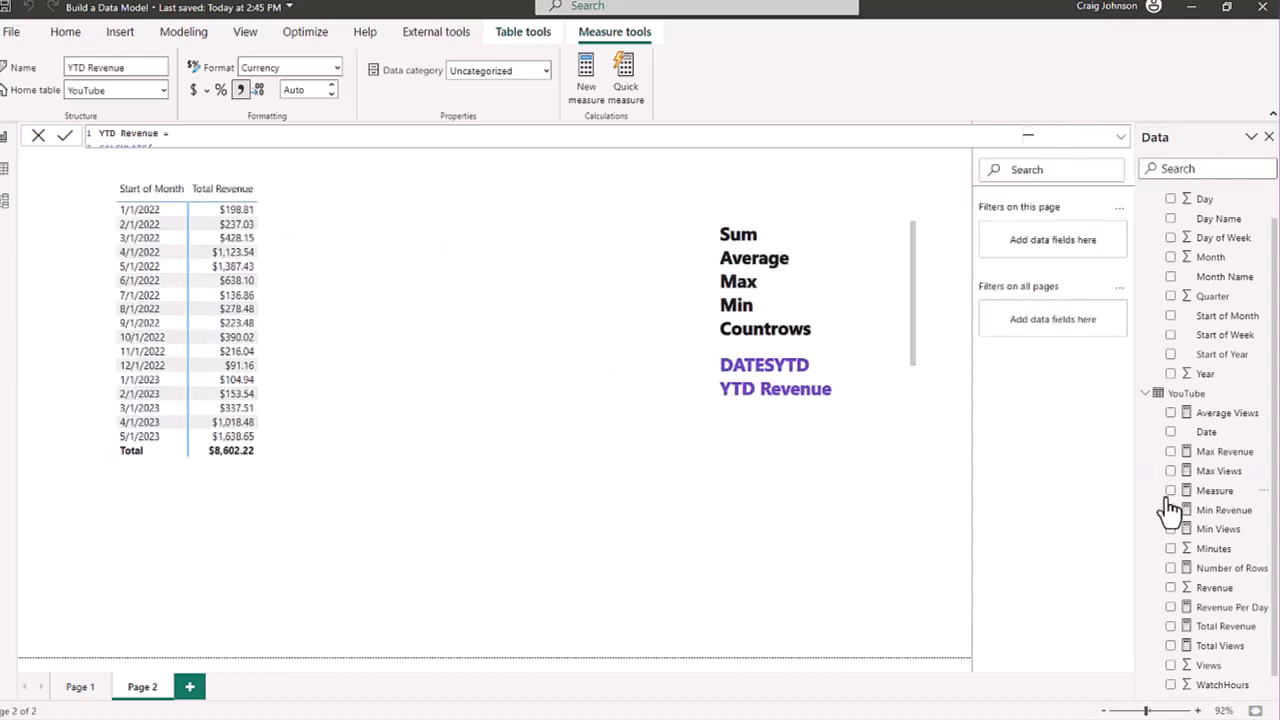
pyautogui.scroll(-1, 1200, 530)
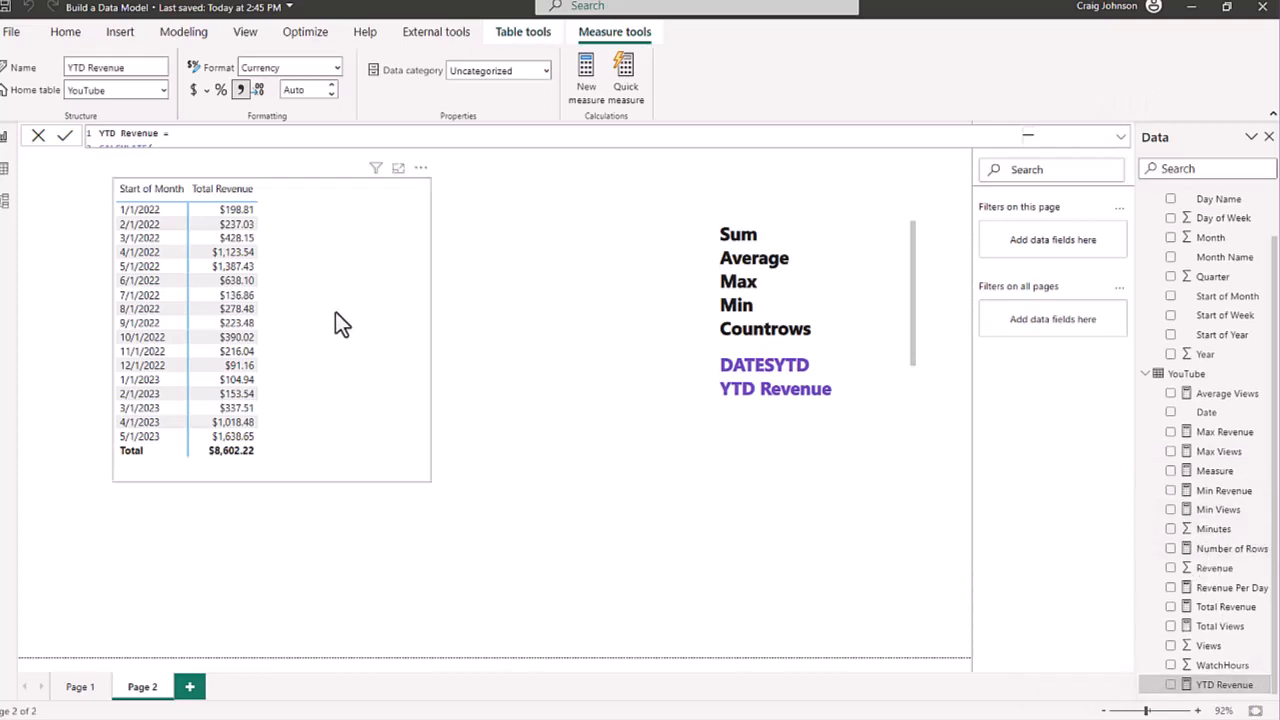
pyautogui.click(377, 333)
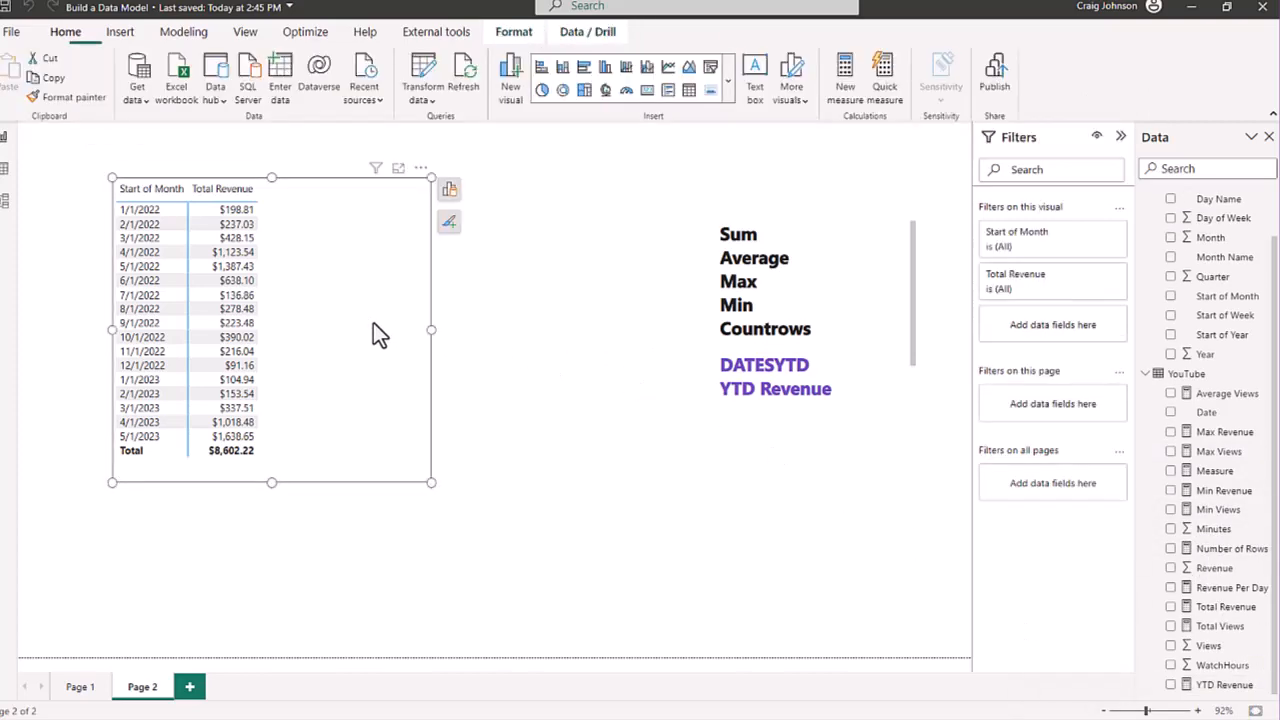
pyautogui.click(449, 192)
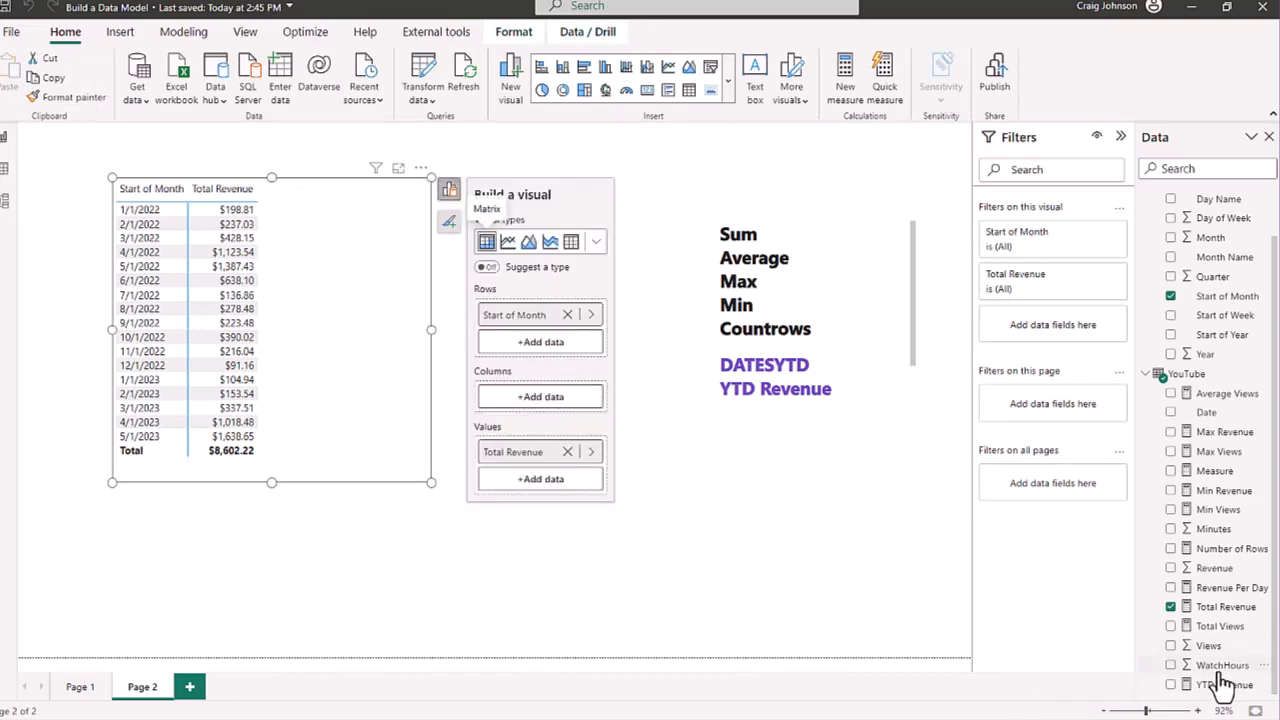
pyautogui.moveTo(1224, 688); pyautogui.dragTo(538, 482)
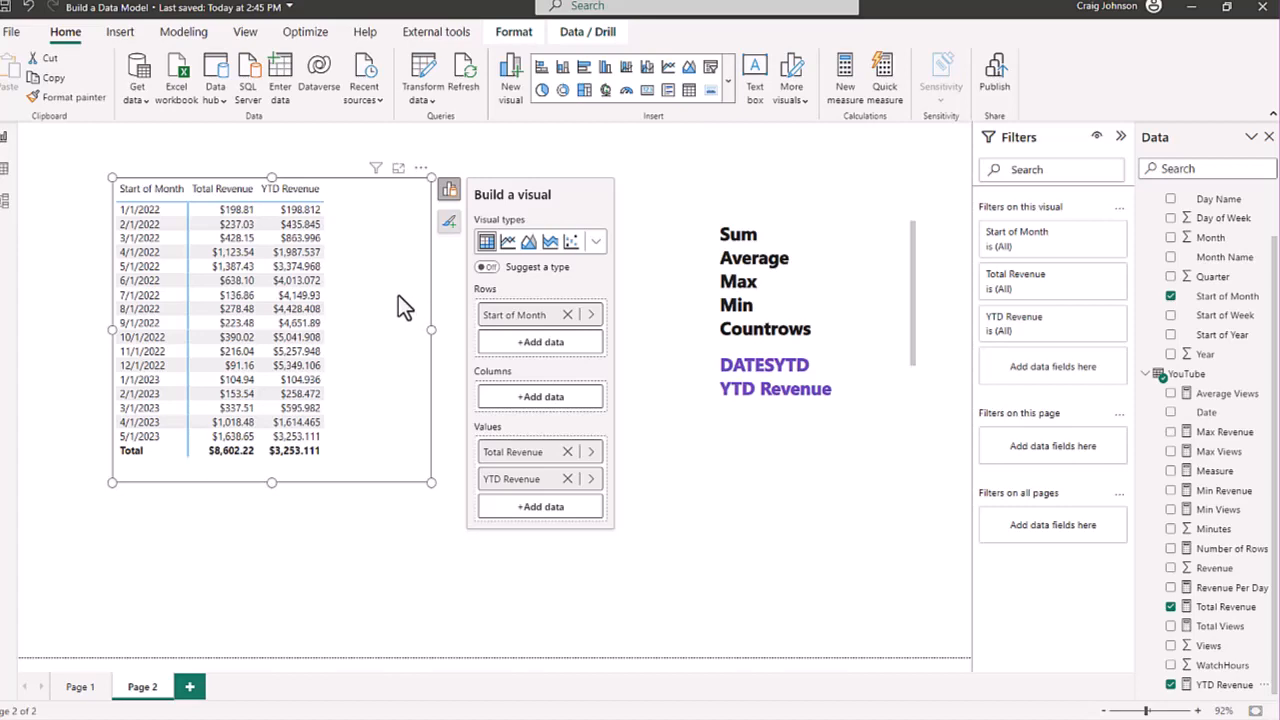
# Format the YTD Revenue measure to show 2 decimal places, then return to the matrix
pyautogui.click(1224, 686)
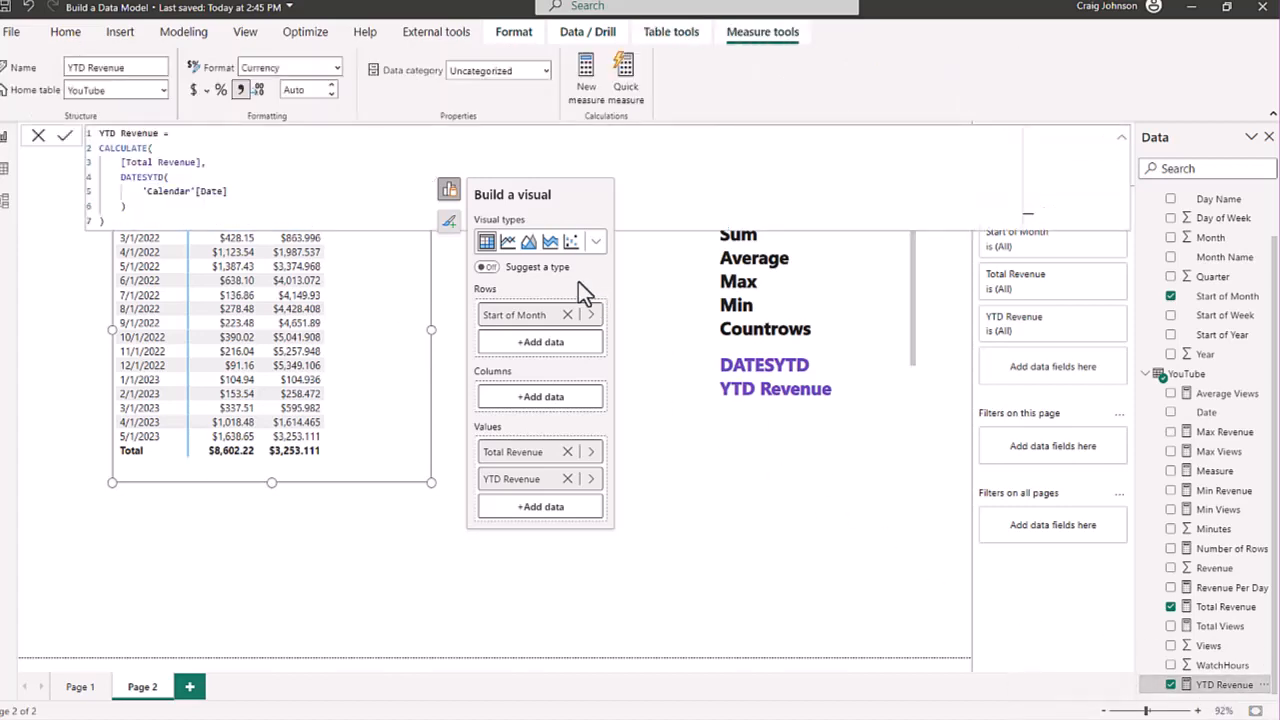
pyautogui.click(330, 86)
pyautogui.click(331, 86)
pyautogui.click(331, 86)
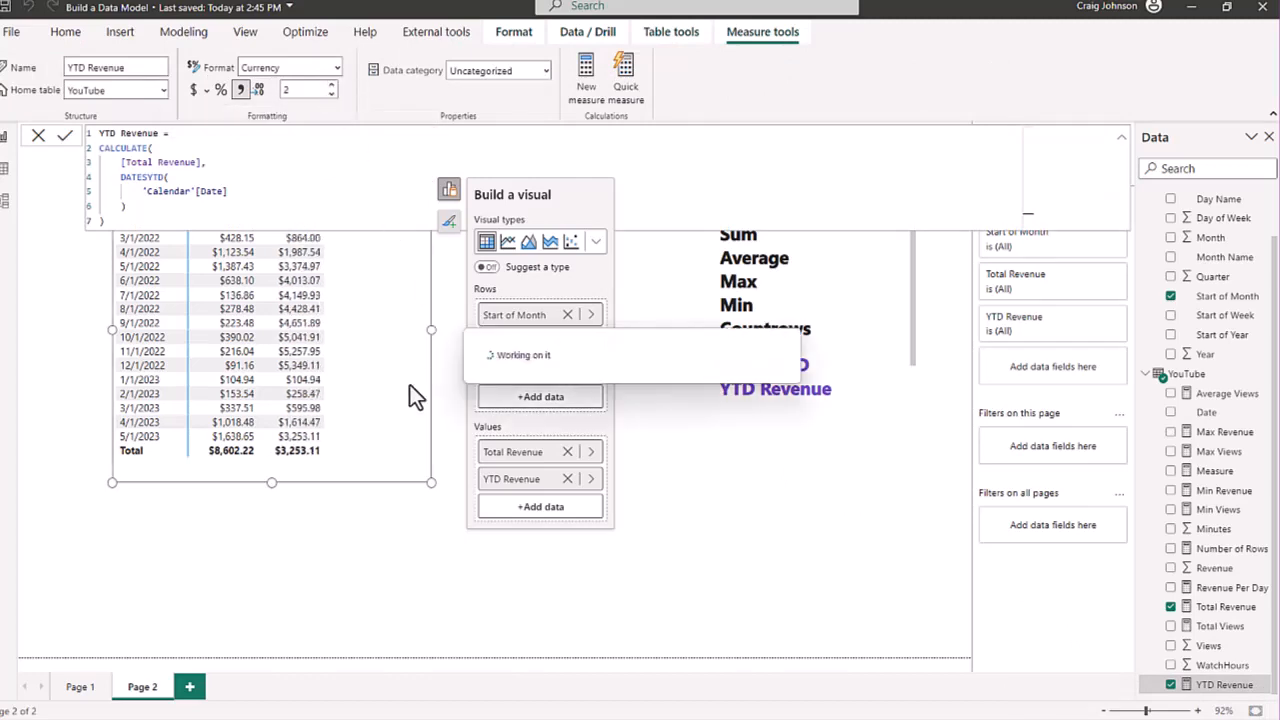
pyautogui.click(401, 344)
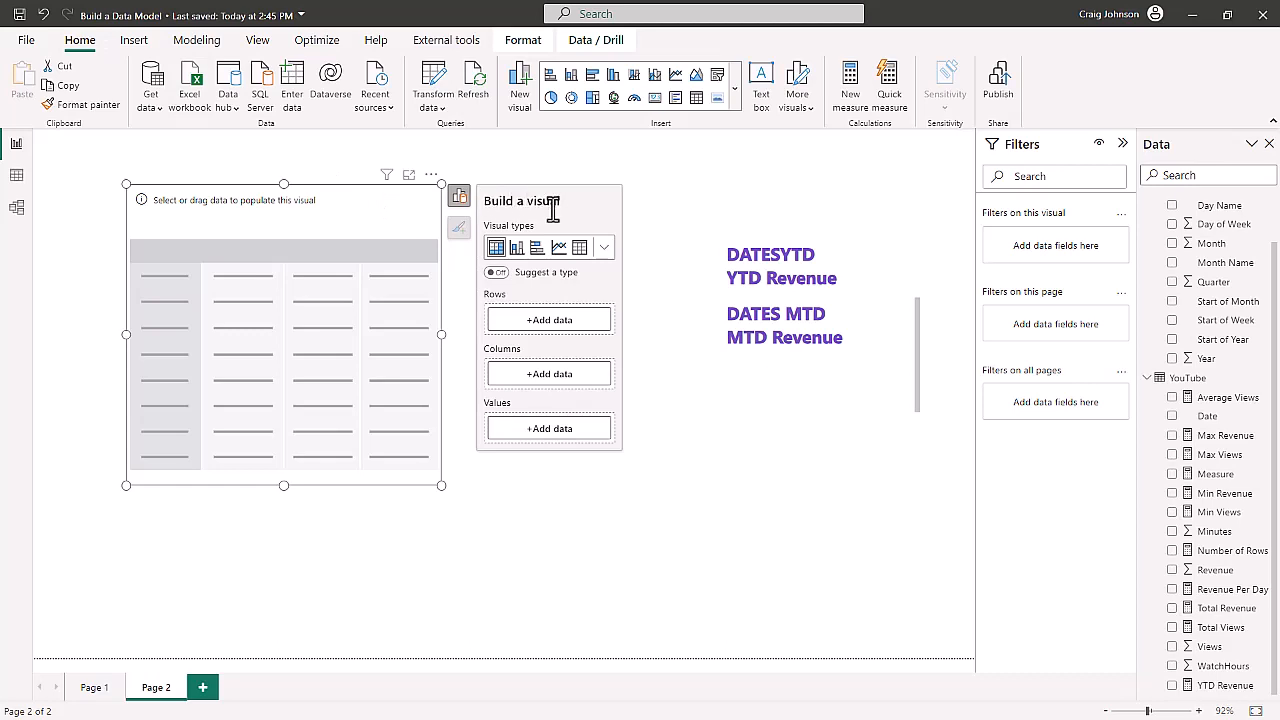
# Populate the empty matrix with the Calendar table's Date field as rows and Total Revenue from YouTube as values
pyautogui.click(555, 322)
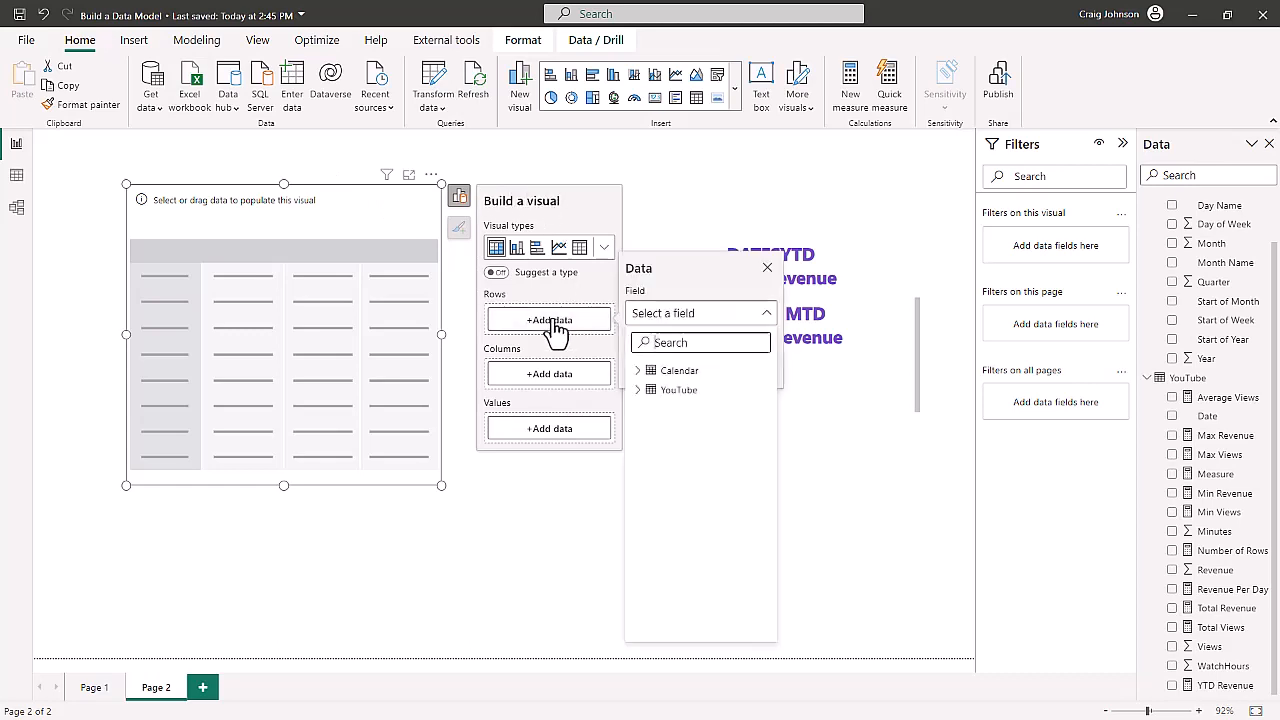
pyautogui.click(645, 372)
pyautogui.click(683, 390)
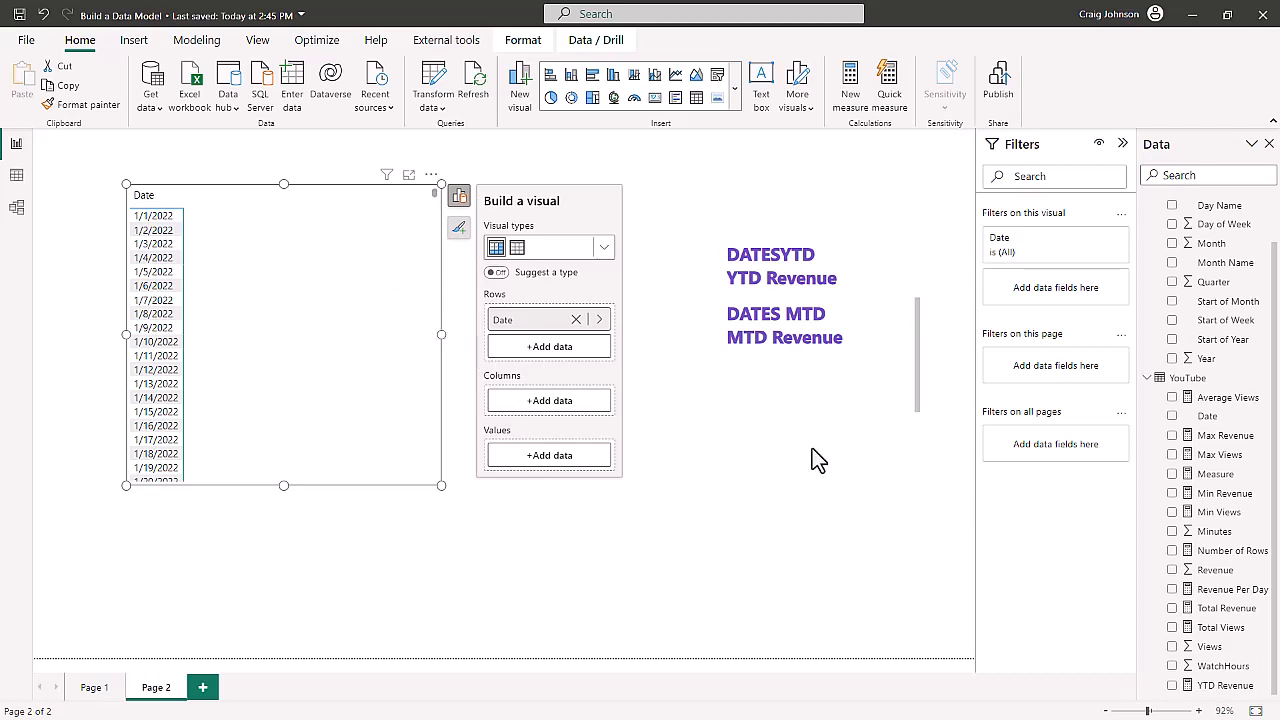
pyautogui.click(545, 457)
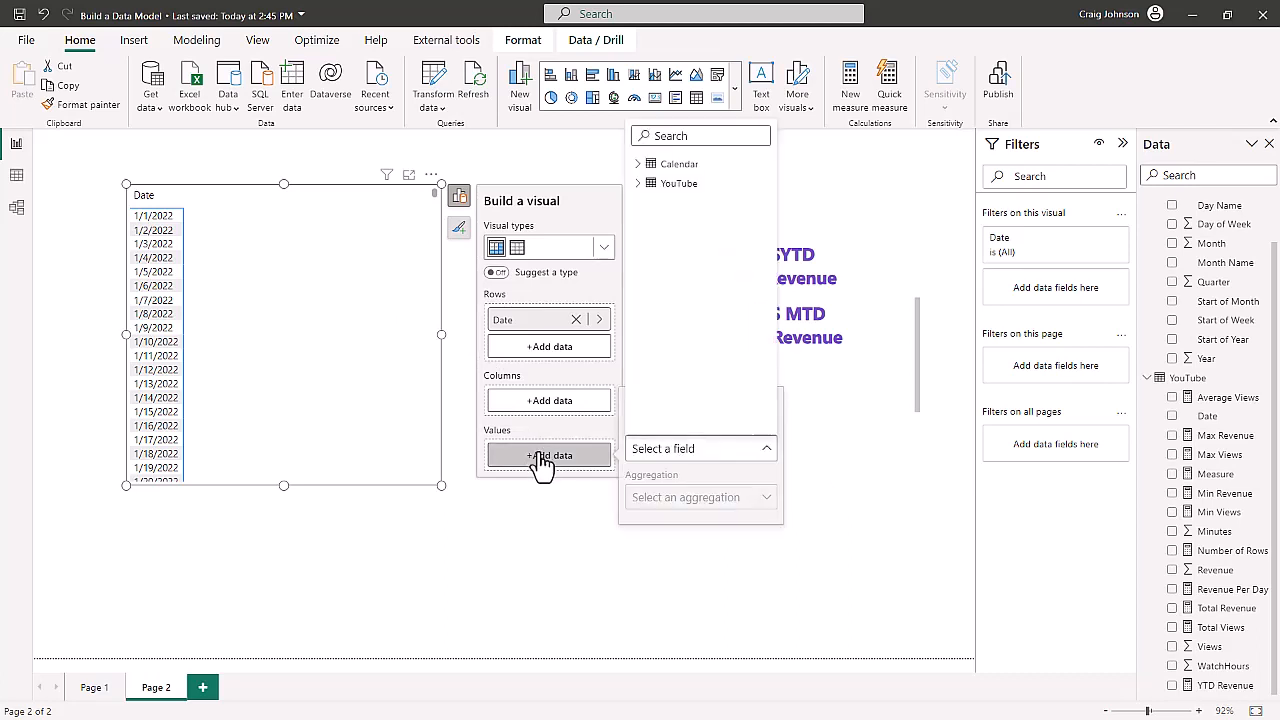
pyautogui.click(638, 183)
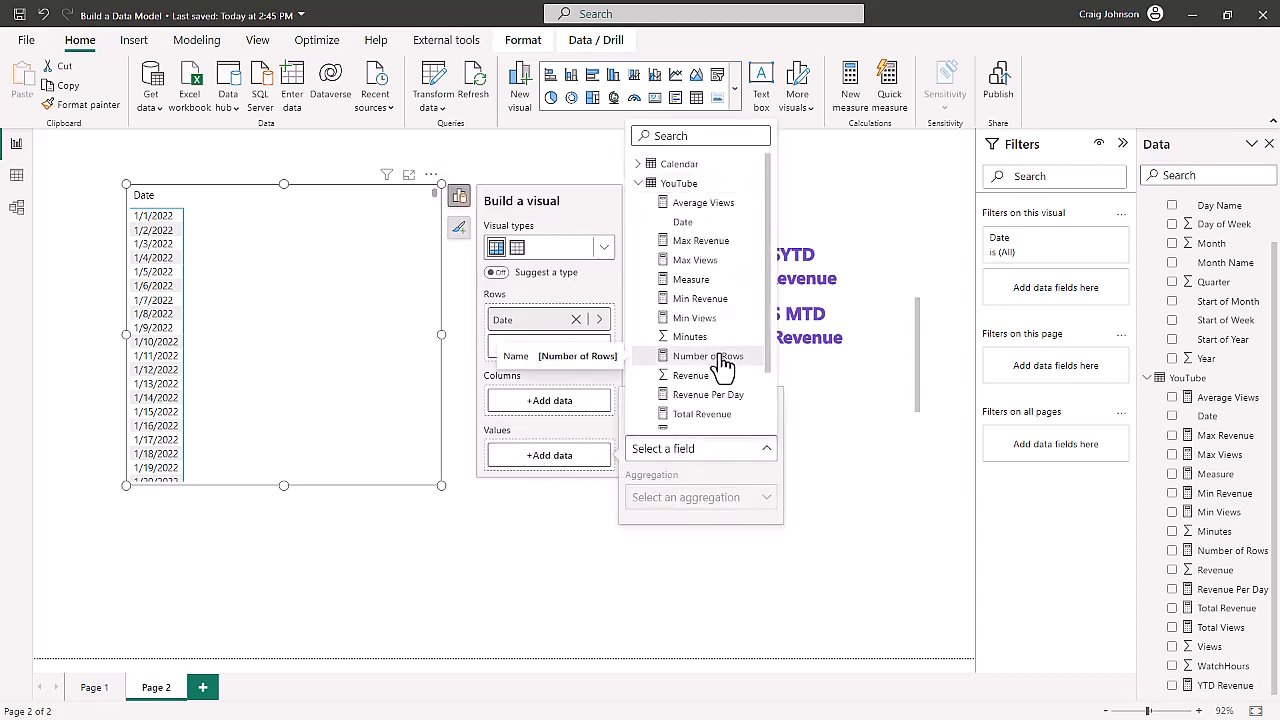
pyautogui.click(698, 418)
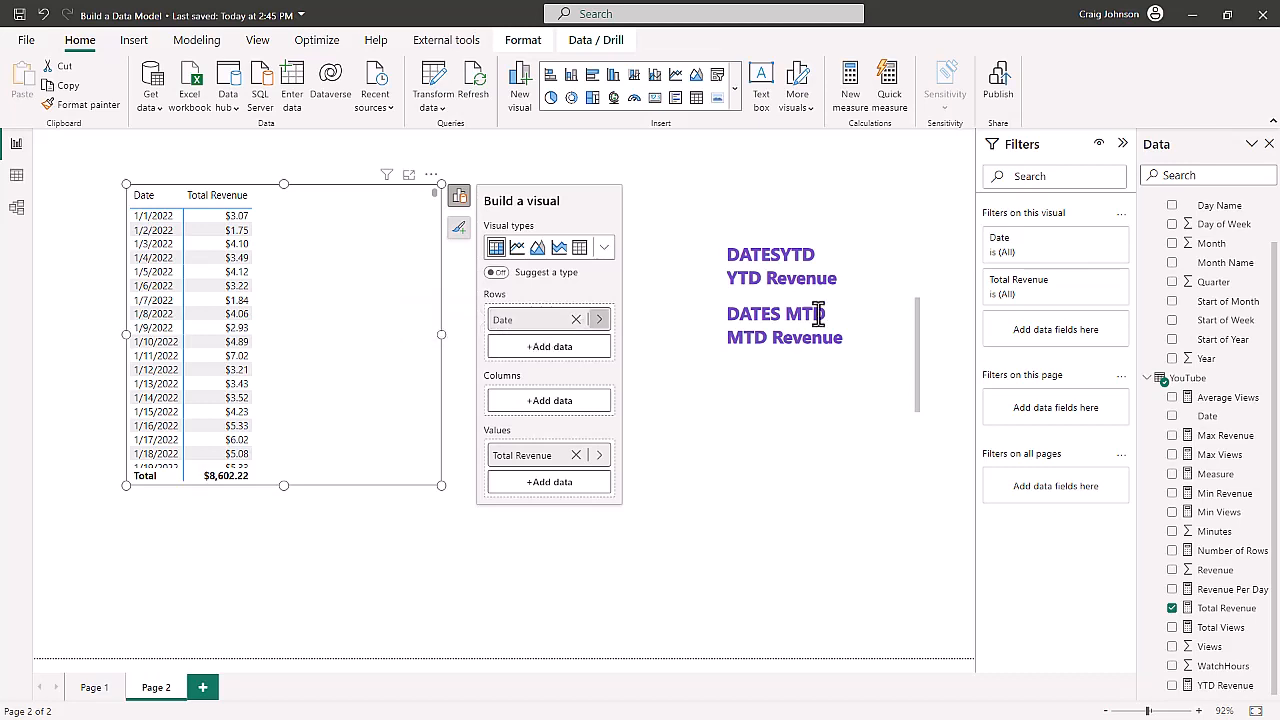
# Create a new measure in the YouTube table named MTD Revenue and start its formula on a new line
pyautogui.click(1263, 379)
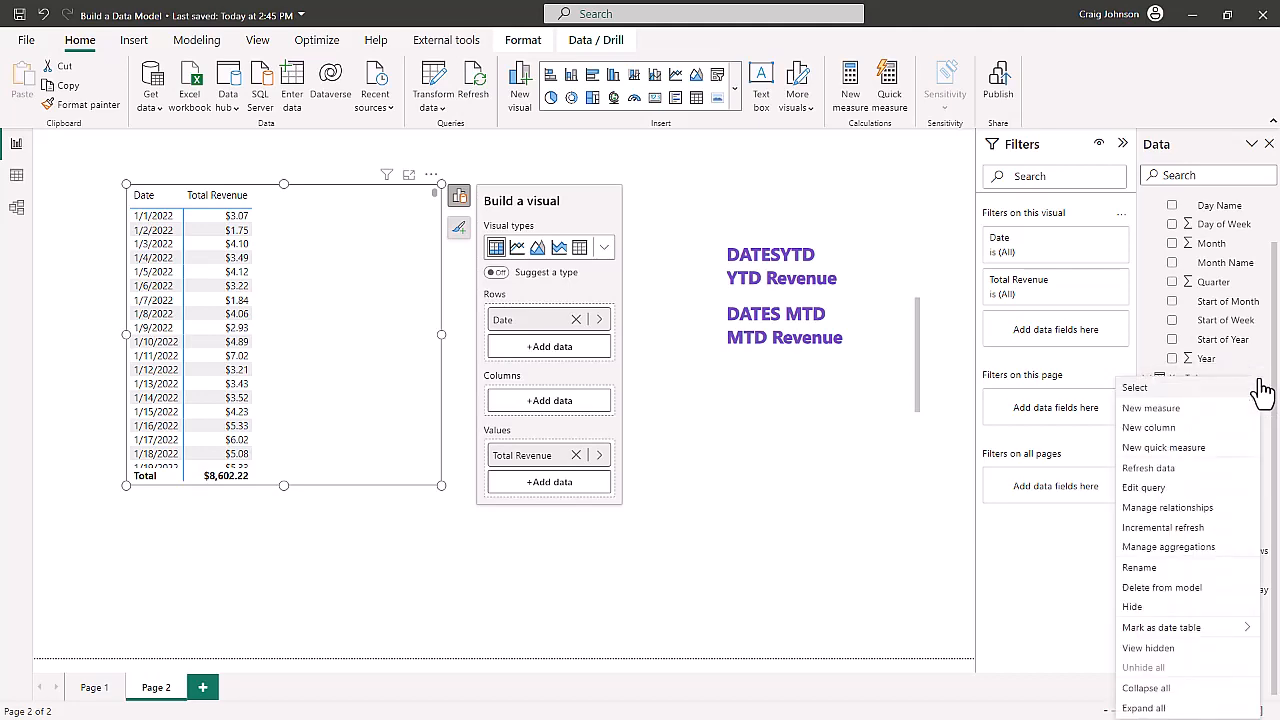
pyautogui.click(1150, 408)
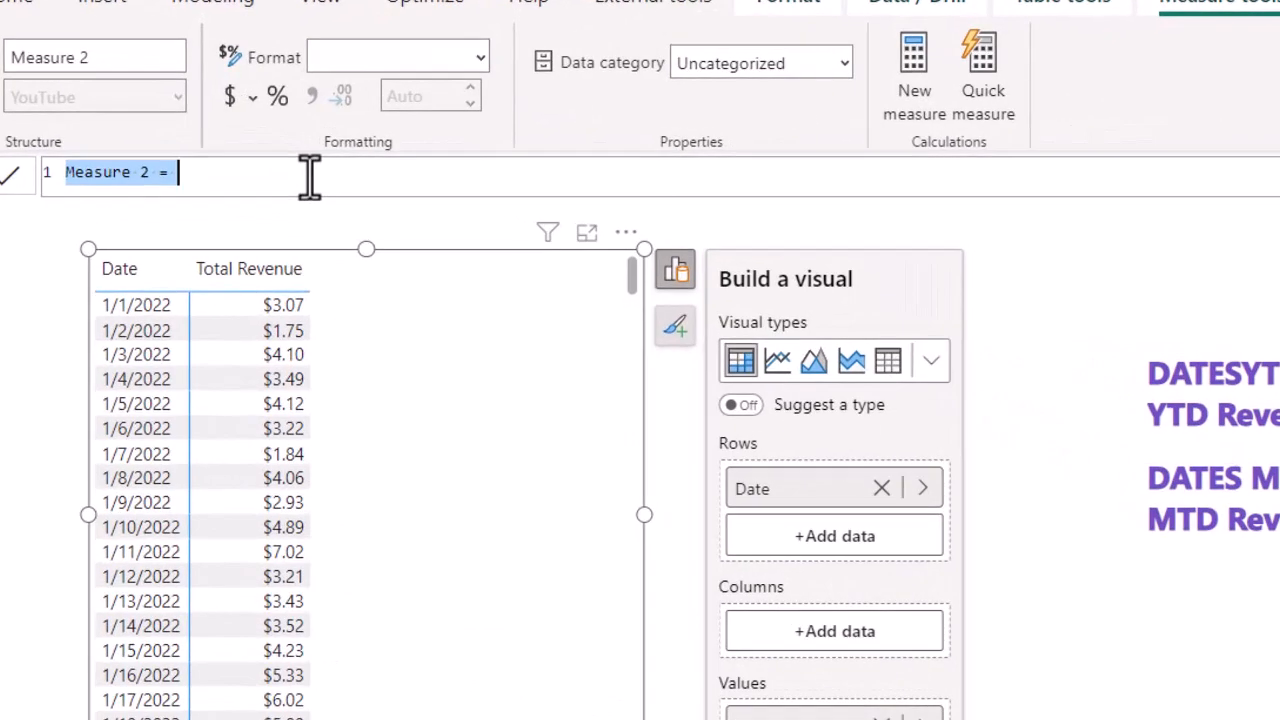
pyautogui.write('M')
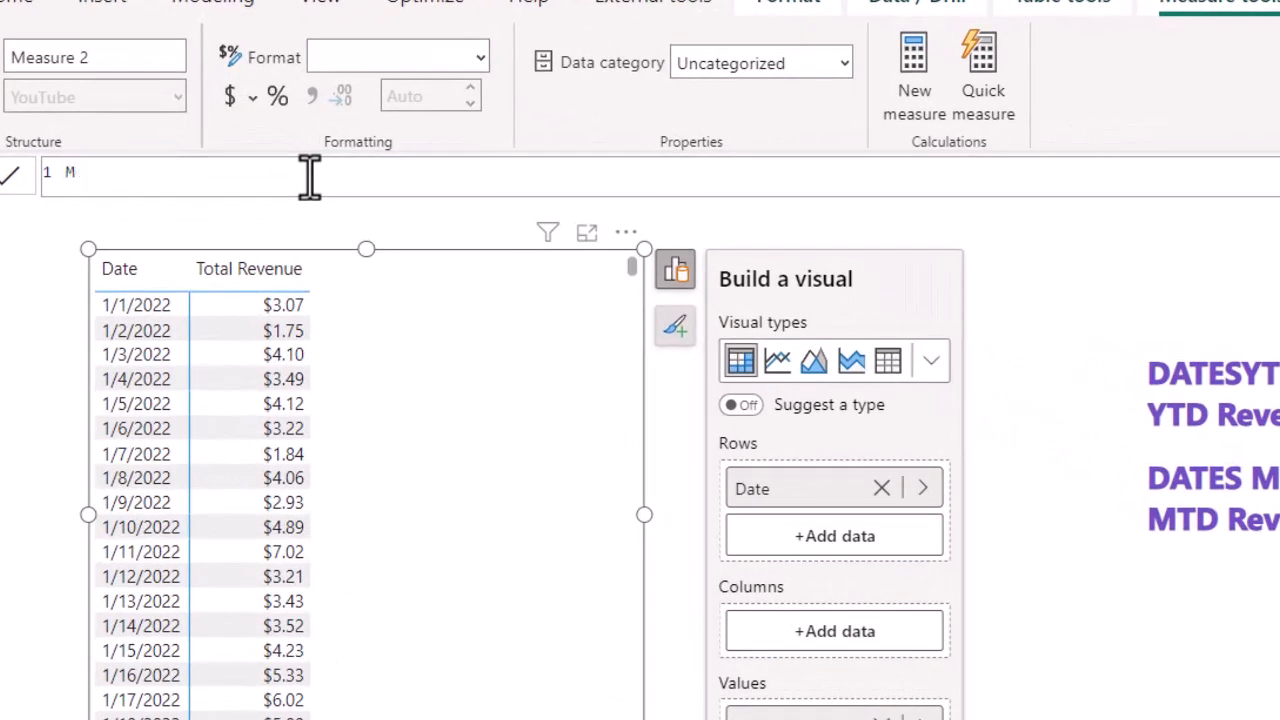
pyautogui.write('TD Revenue =')
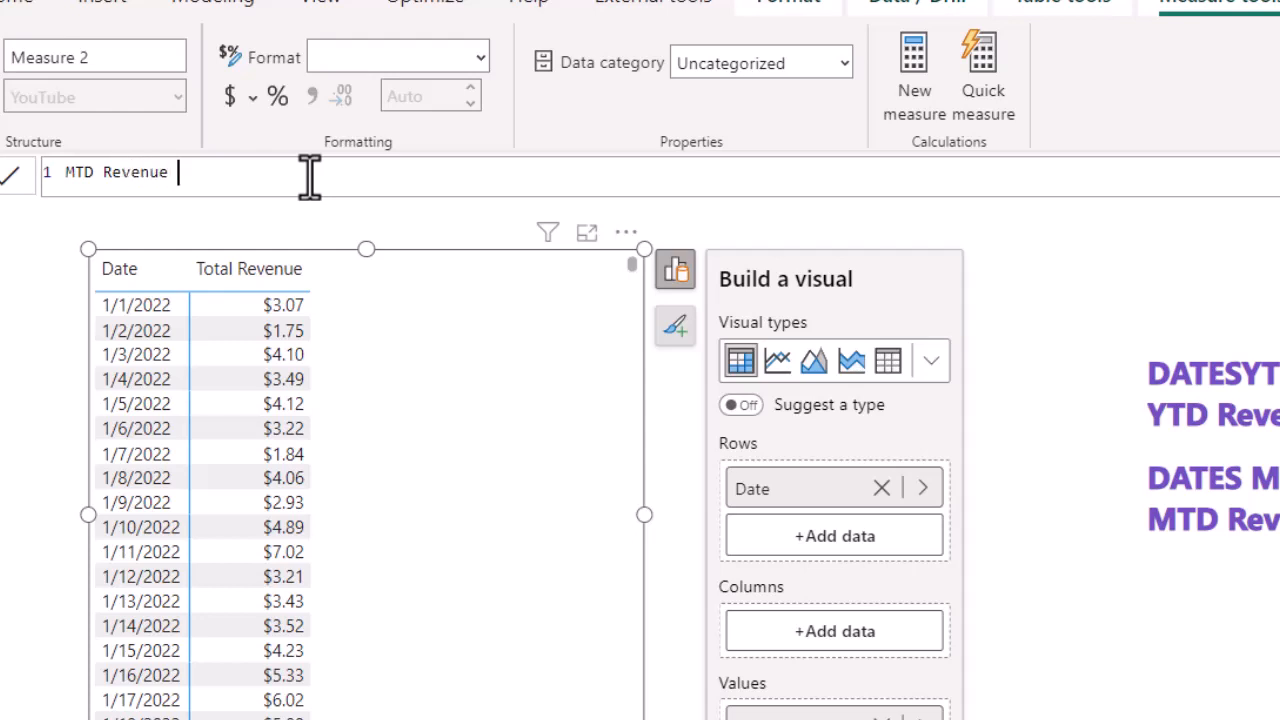
pyautogui.hotkey('shift', 'Return')
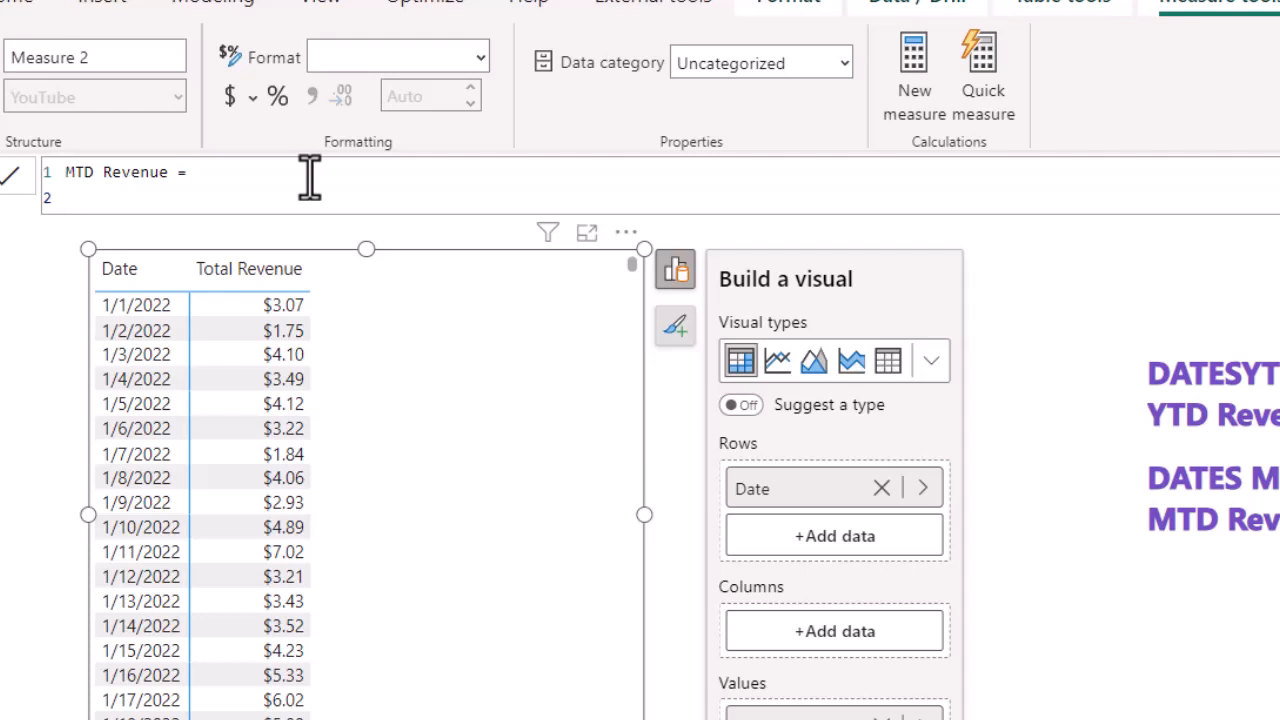
# Begin the MTD Revenue formula with CALCULATE, giving [Total Revenue] as its expression on a separate line
pyautogui.write('cal')
pyautogui.press('Tab')
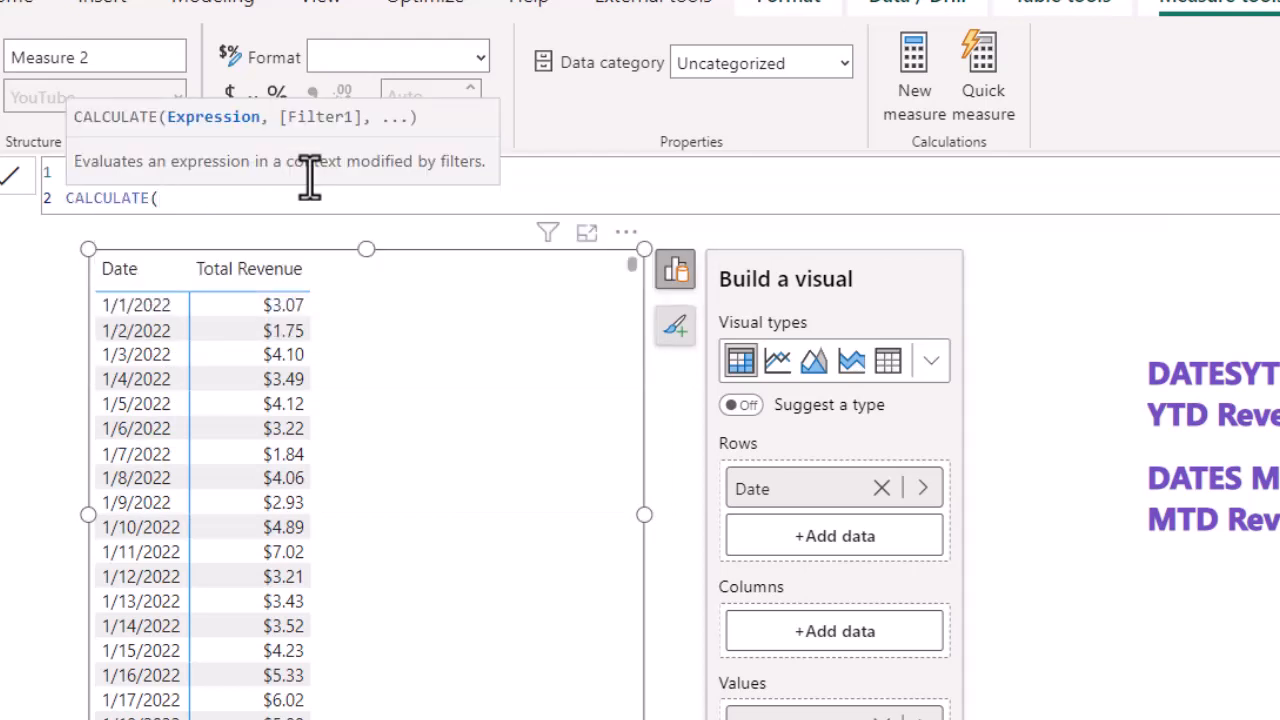
pyautogui.hotkey('shift', 'Return')
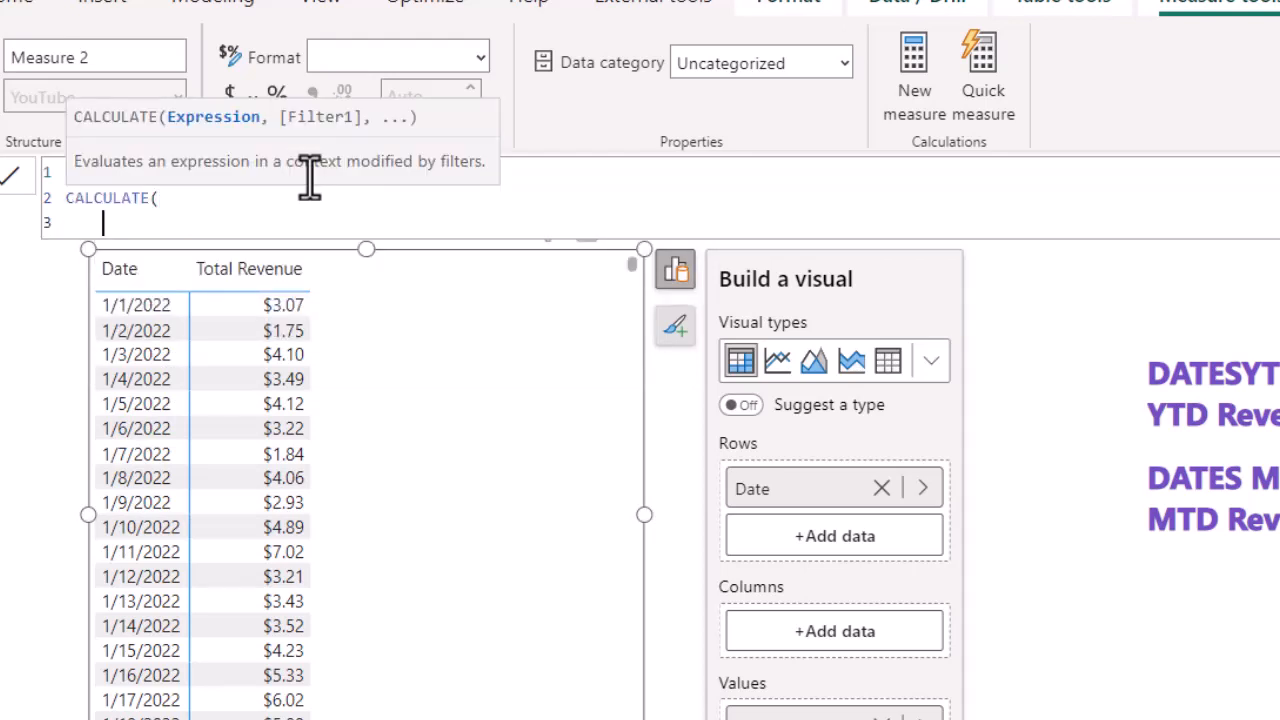
pyautogui.write('tota')
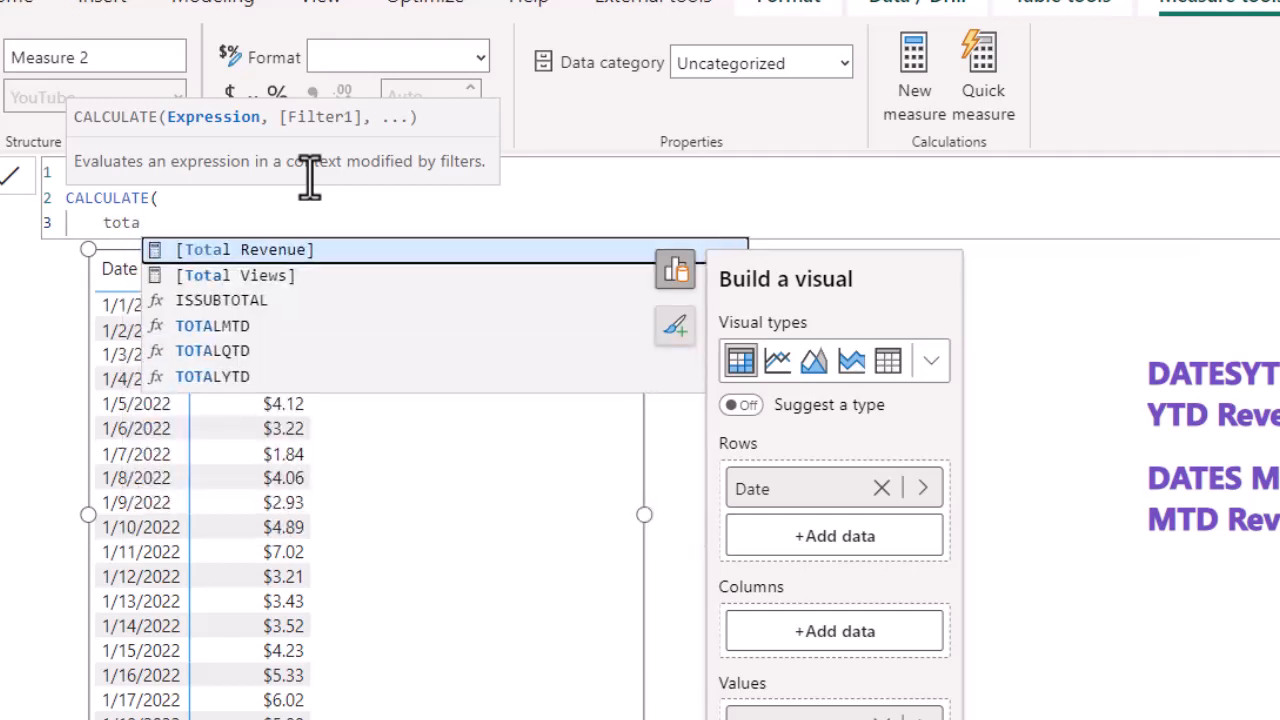
pyautogui.press('Tab')
pyautogui.write(',')
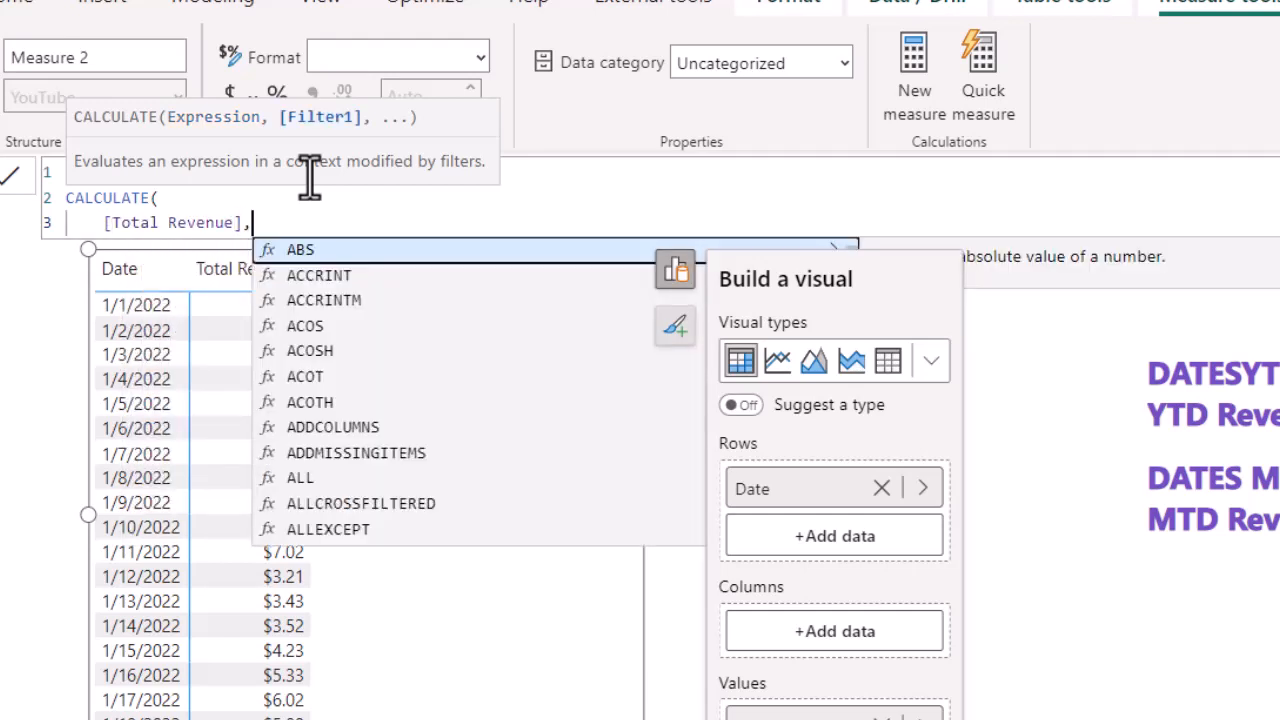
pyautogui.hotkey('shift', 'Return')
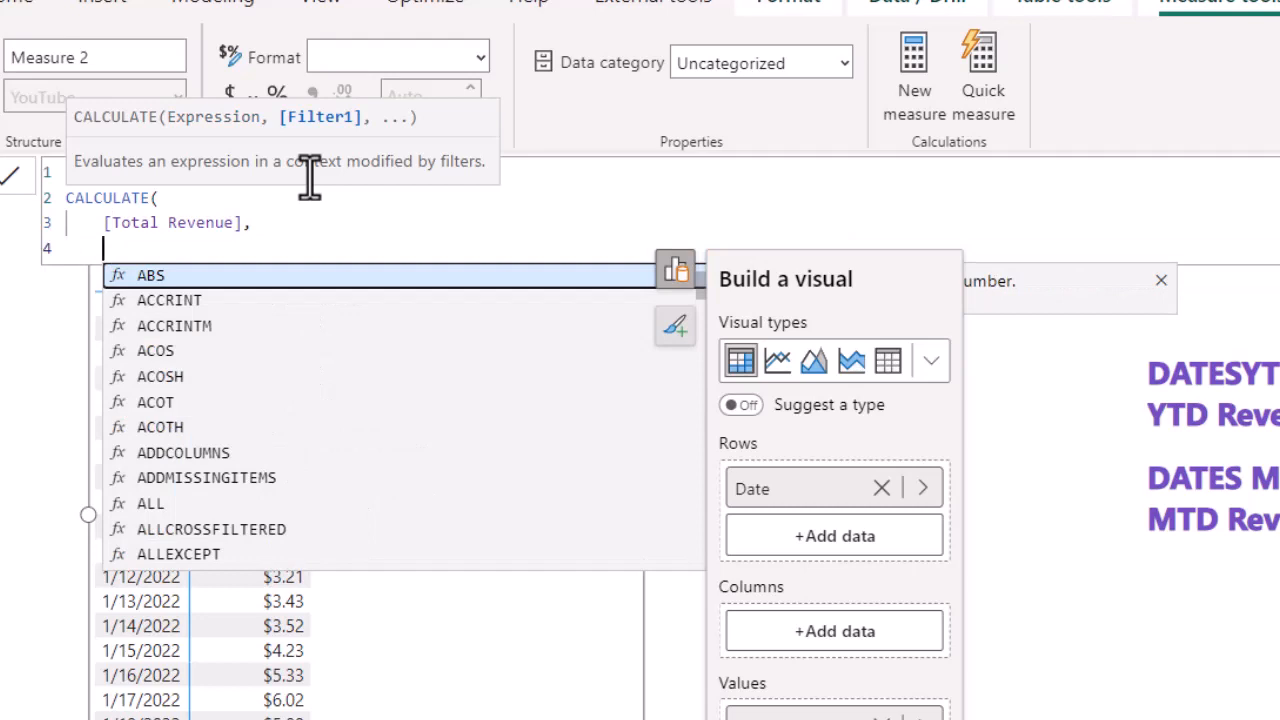
# Insert the DATESMTD function as CALCULATE's filter argument and start a new line for its dates
pyautogui.write('dates')
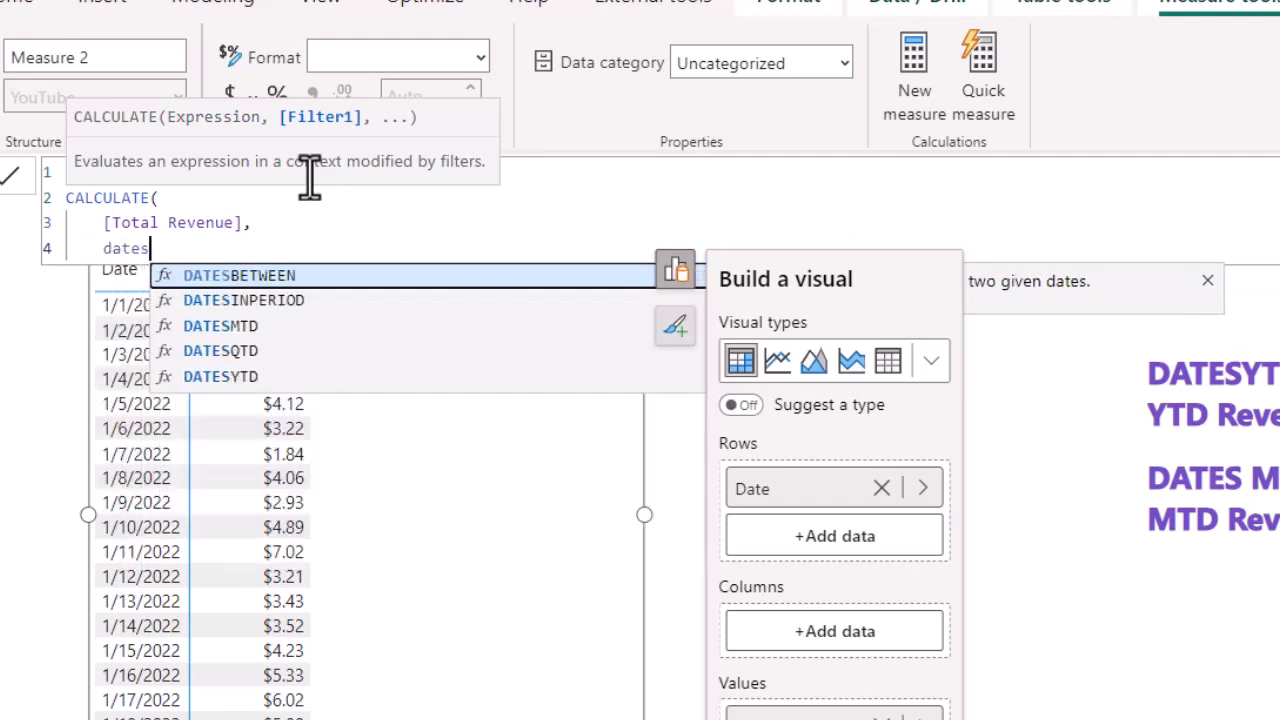
pyautogui.press('Down')
pyautogui.press('Down')
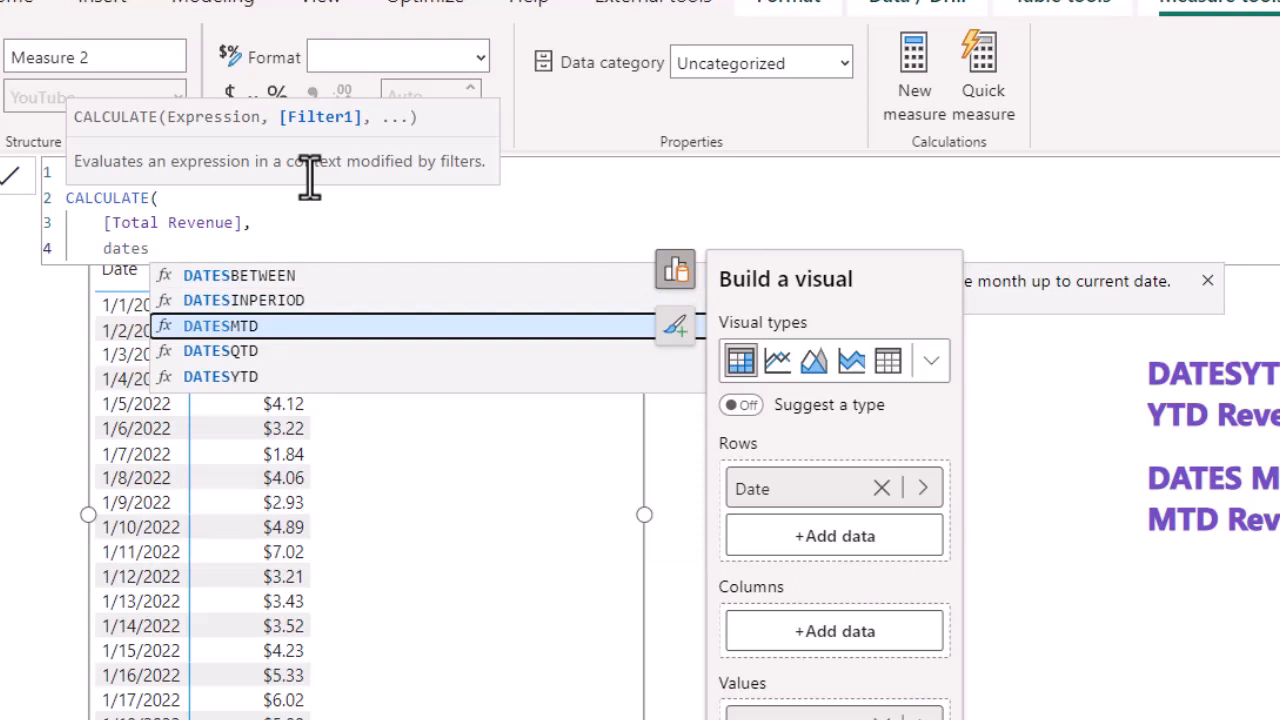
pyautogui.press('Tab')
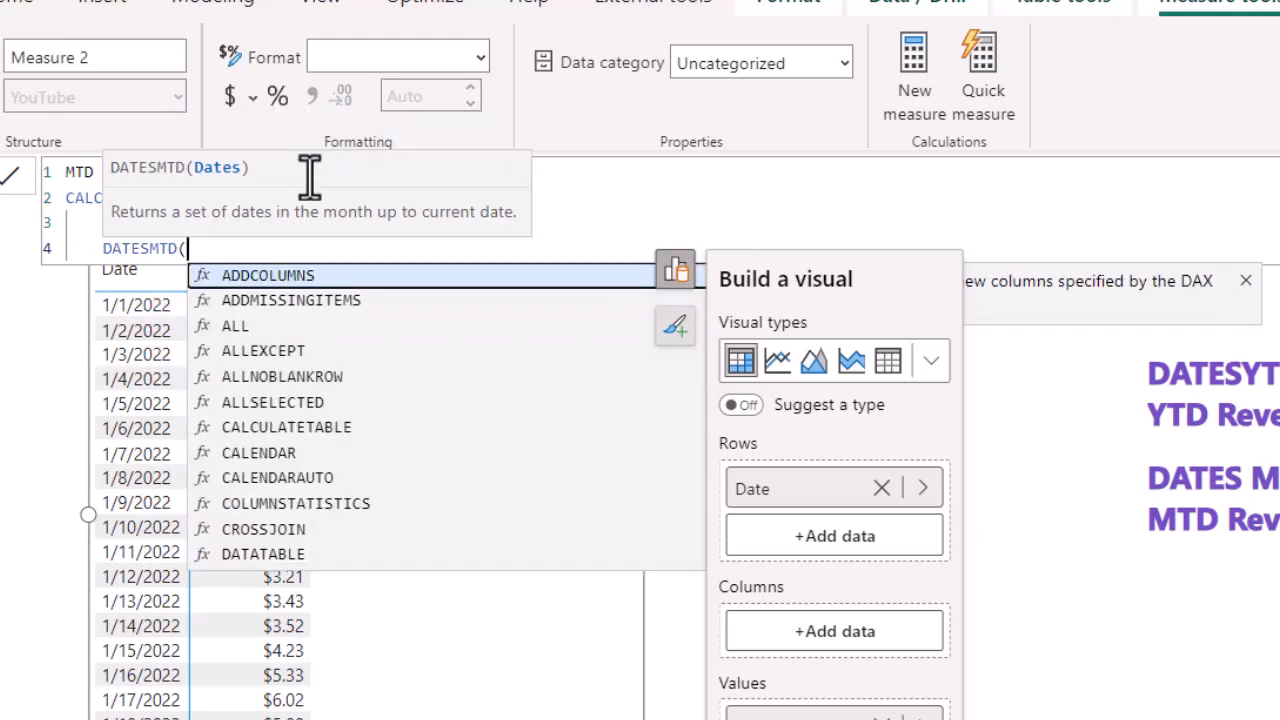
pyautogui.hotkey('shift', 'Return')
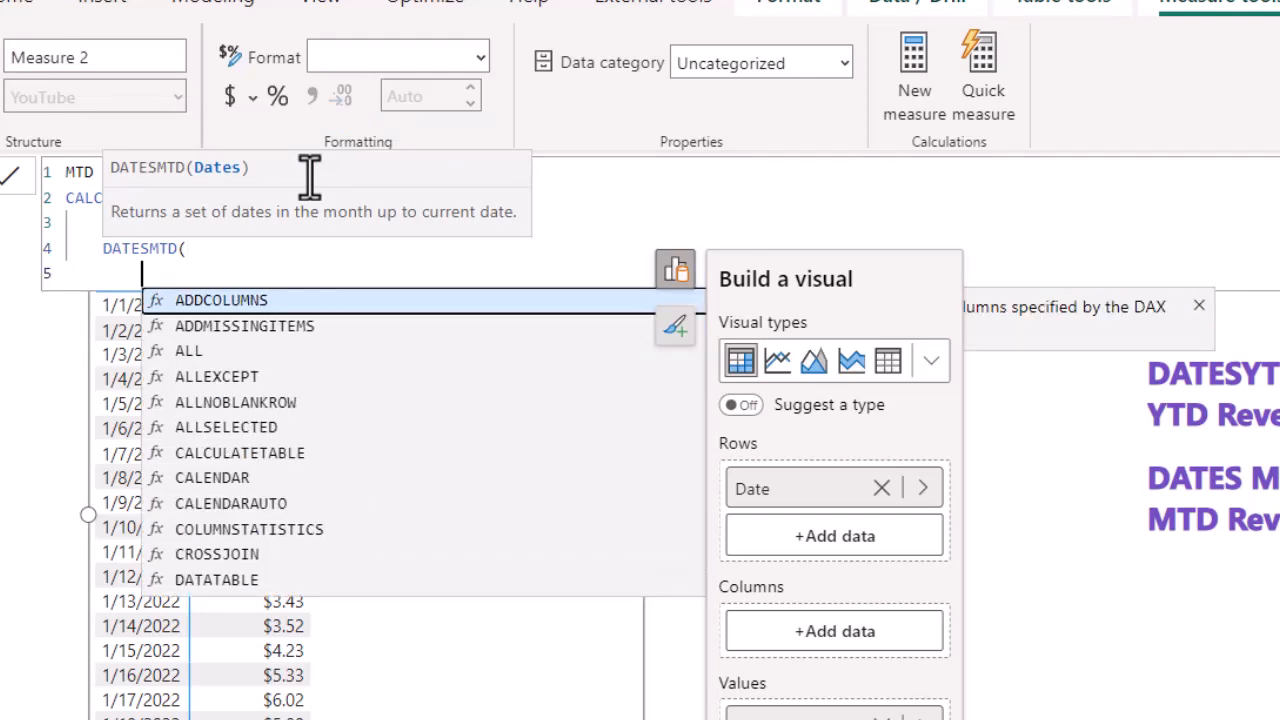
# Supply 'Calendar'[Date] as the dates argument of DATESMTD
pyautogui.write('cle')
pyautogui.press('BackSpace')
pyautogui.press('BackSpace')
pyautogui.write('ale')
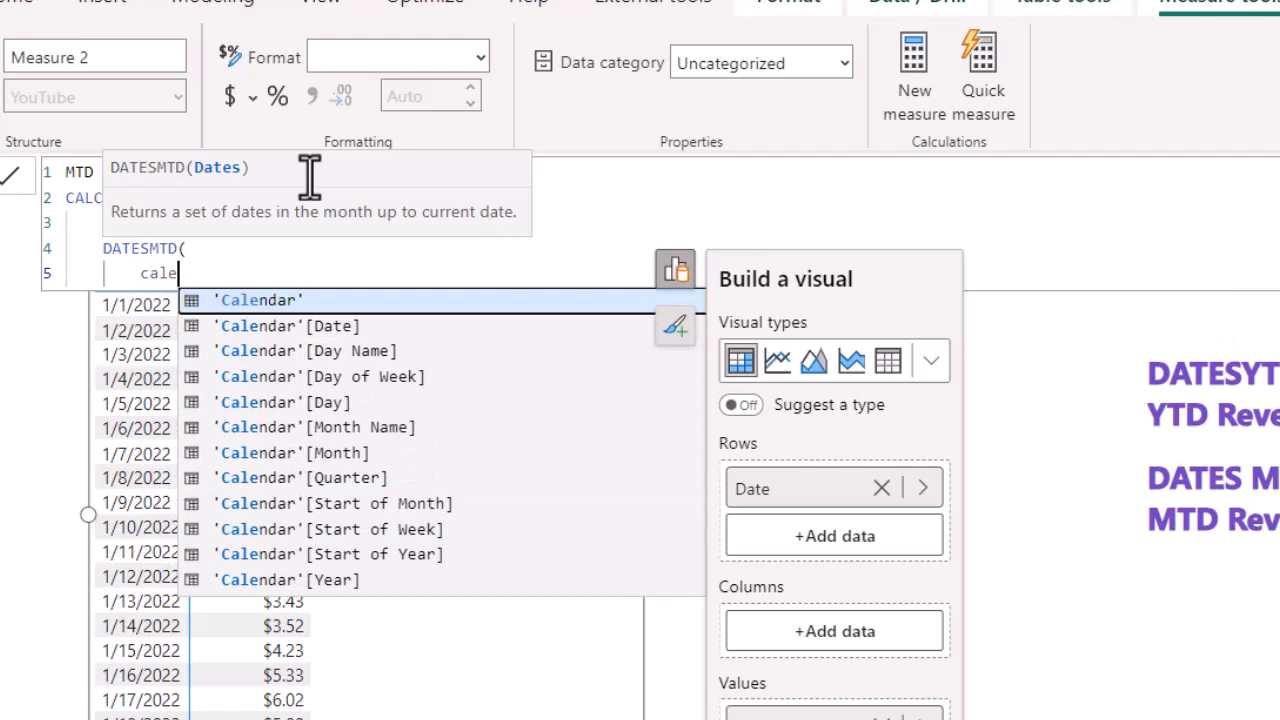
pyautogui.press('Down')
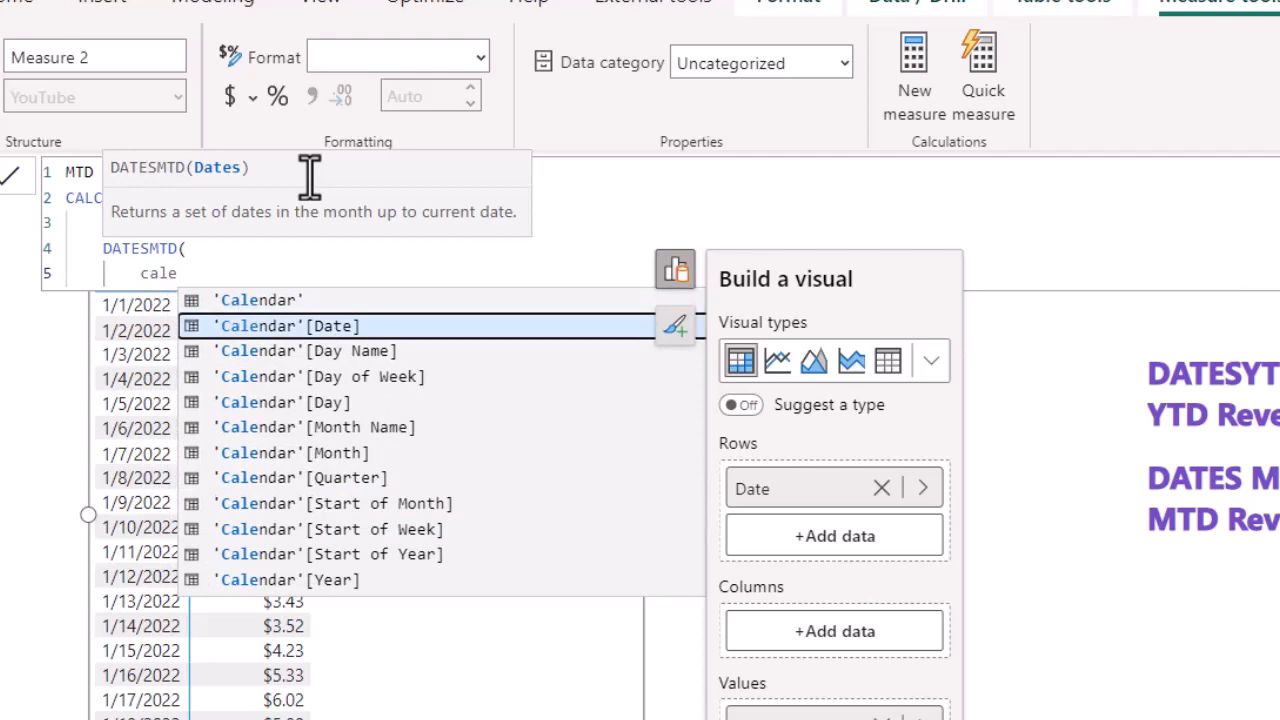
pyautogui.press('Tab')
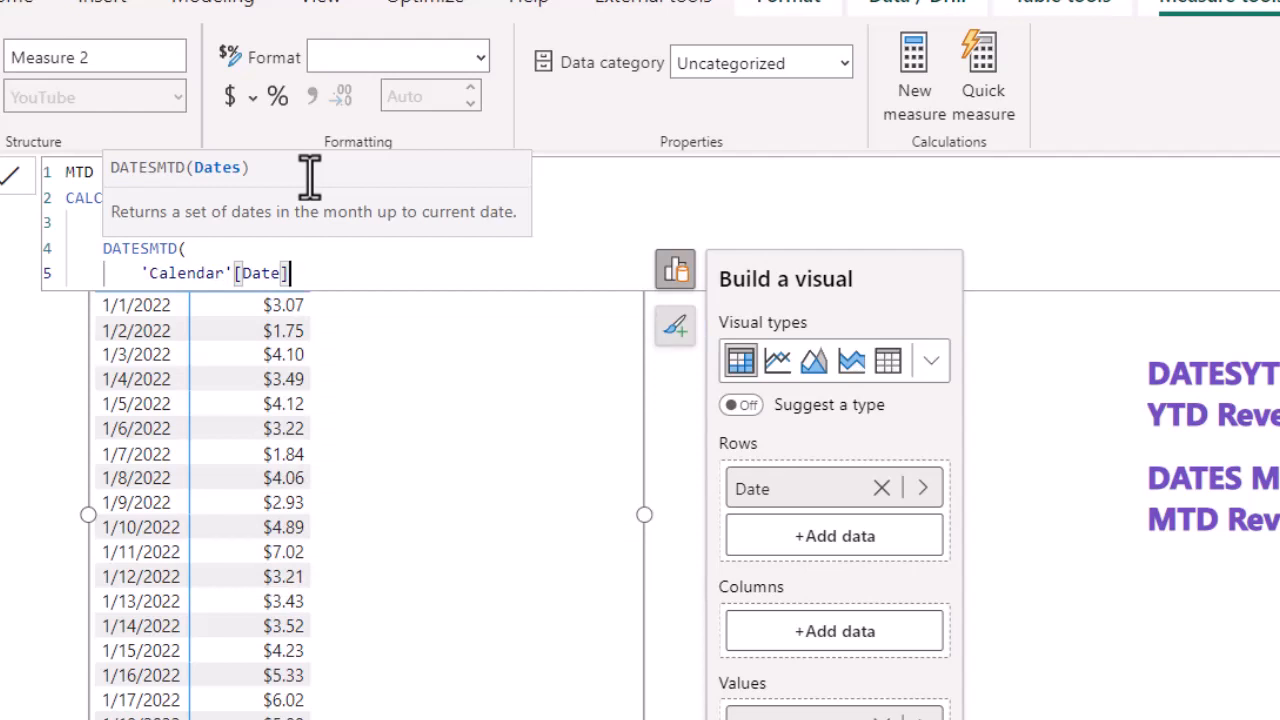
# Close the DATESMTD and CALCULATE functions with parentheses on separate lines and commit the MTD Revenue measure
pyautogui.press('Return')
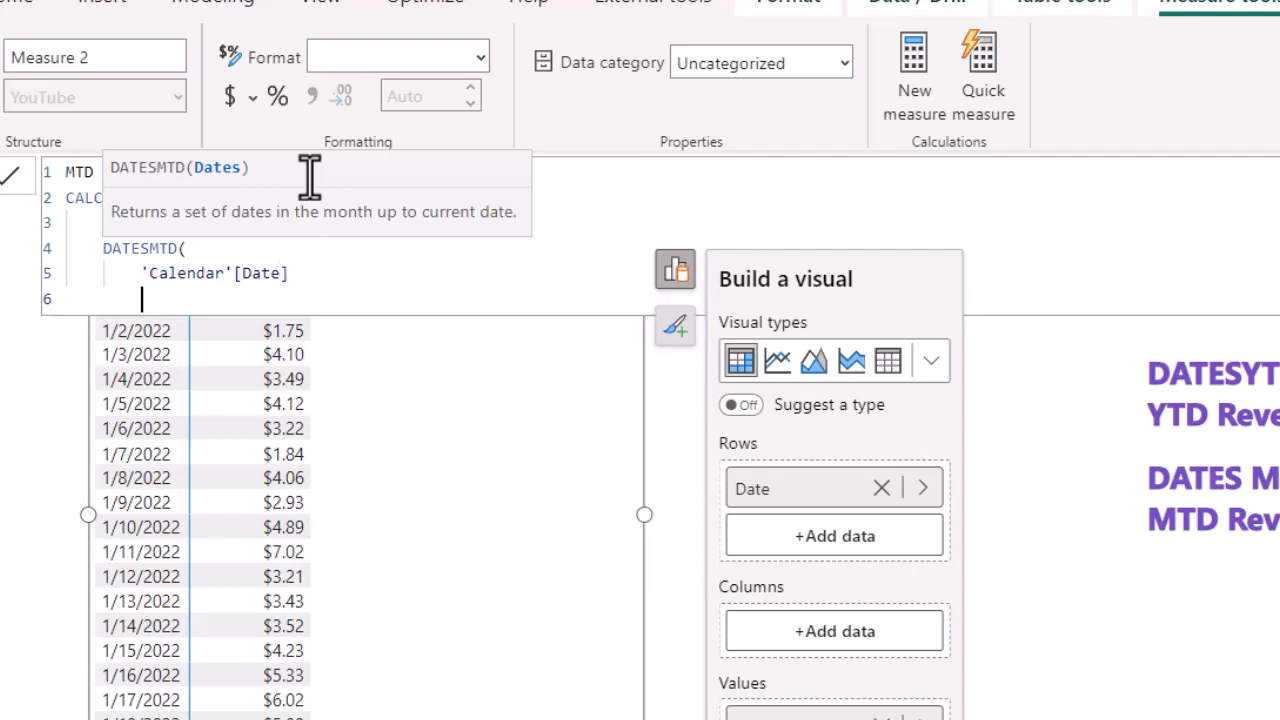
pyautogui.press('BackSpace')
pyautogui.write(')')
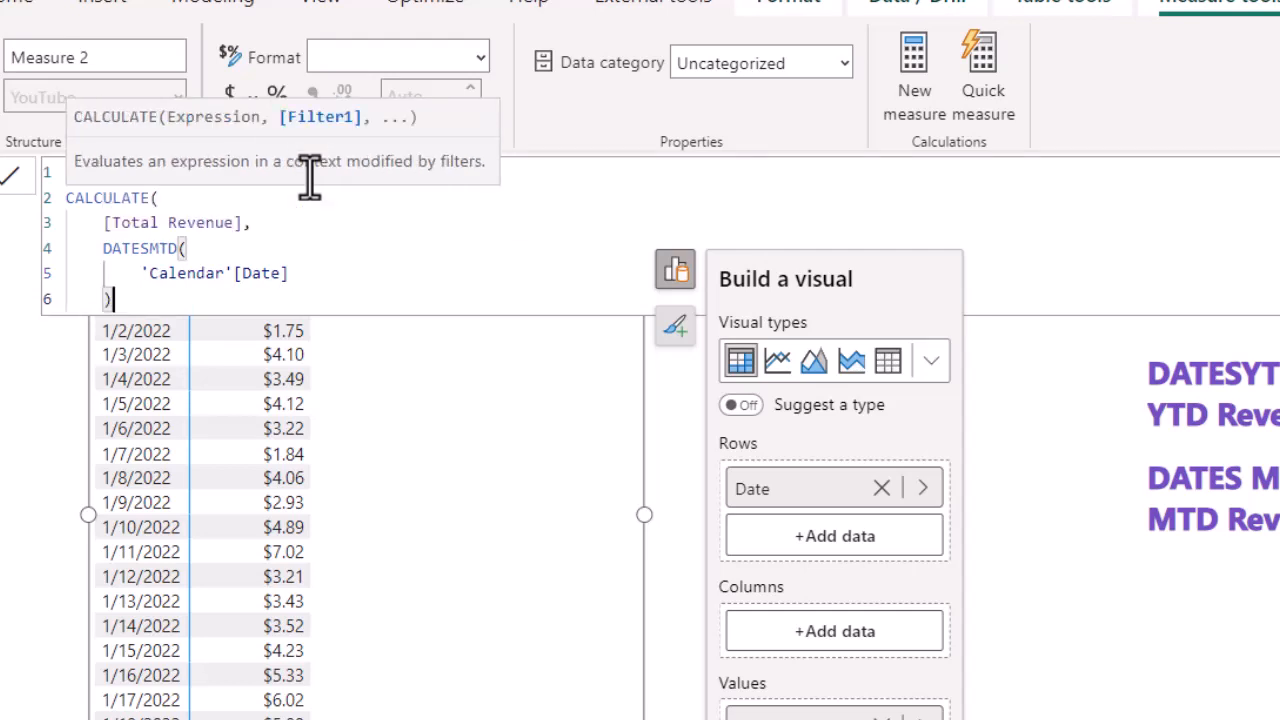
pyautogui.press('Return')
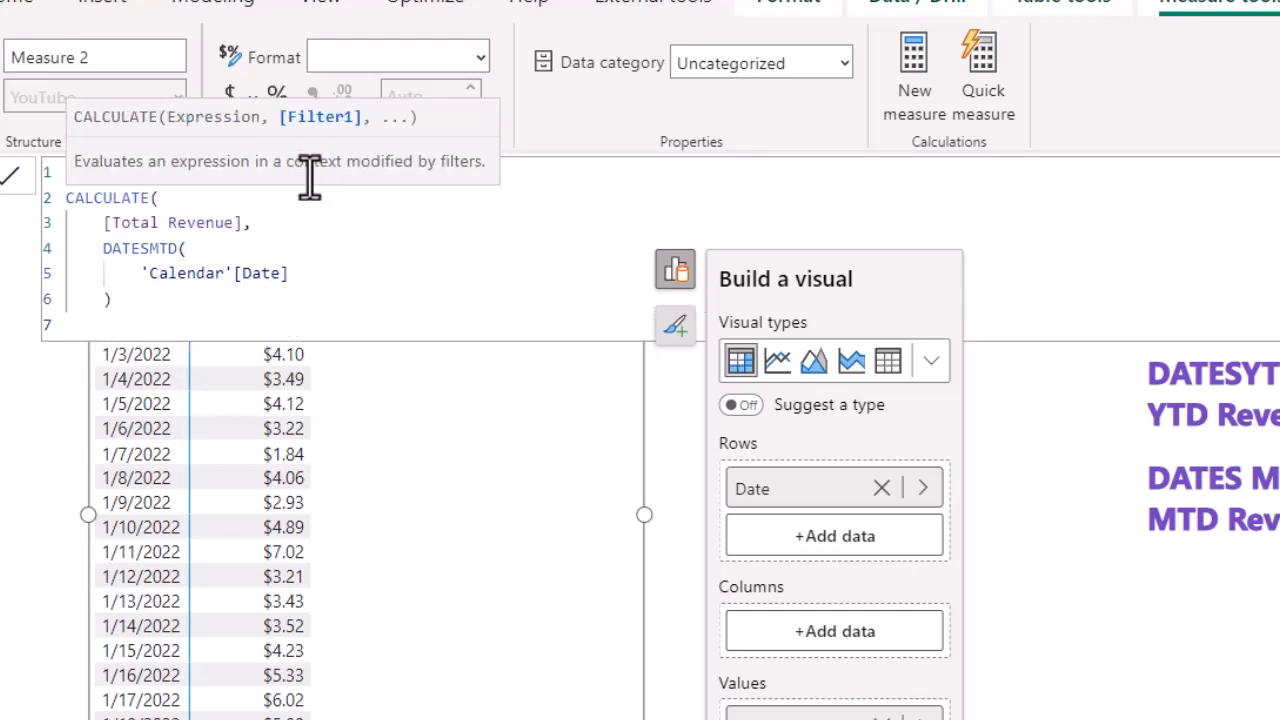
pyautogui.write(')')
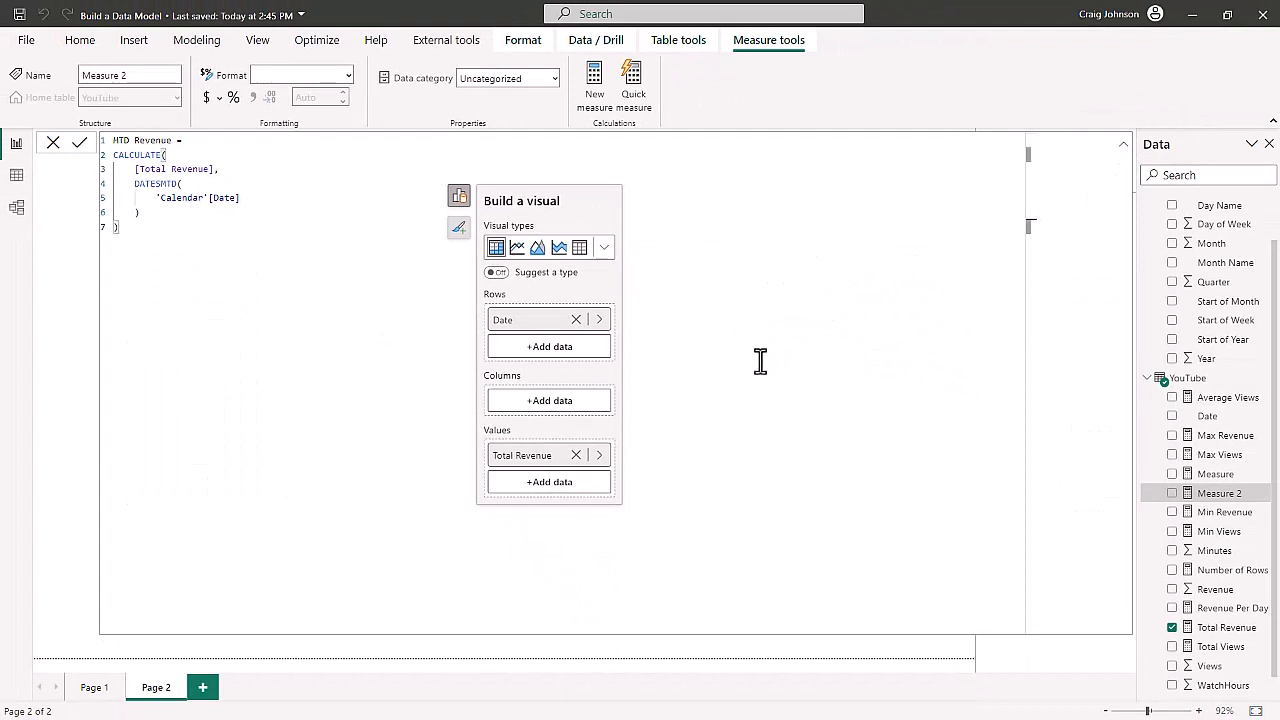
pyautogui.press('Return')
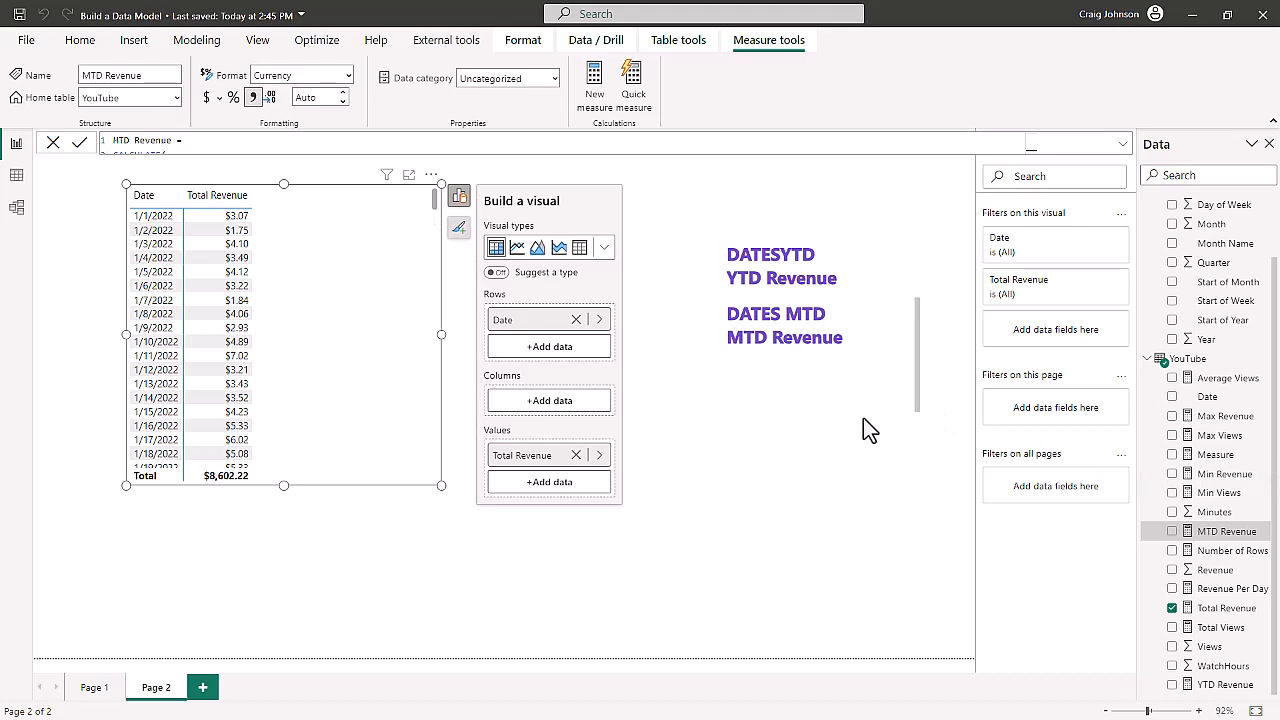
# Add MTD Revenue to the date matrix's values after Total Revenue and format the measure with 2 decimal places
pyautogui.moveTo(1225, 540); pyautogui.dragTo(553, 482)
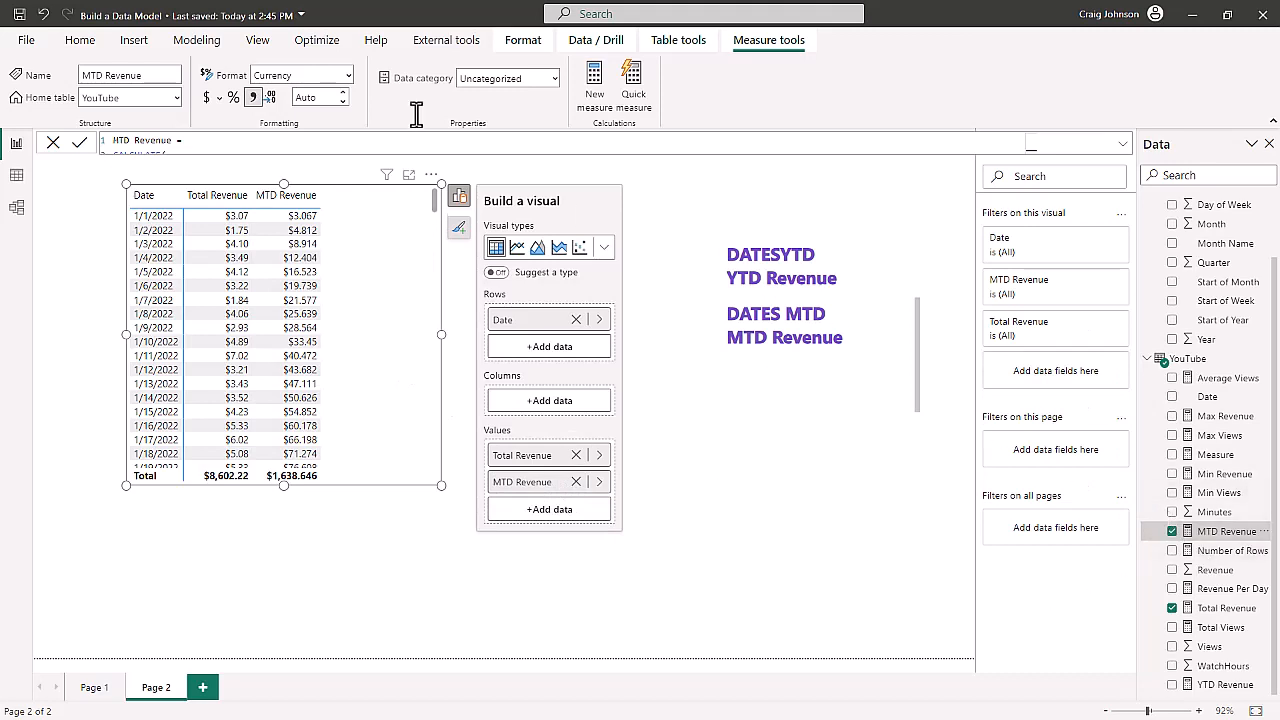
pyautogui.click(314, 96)
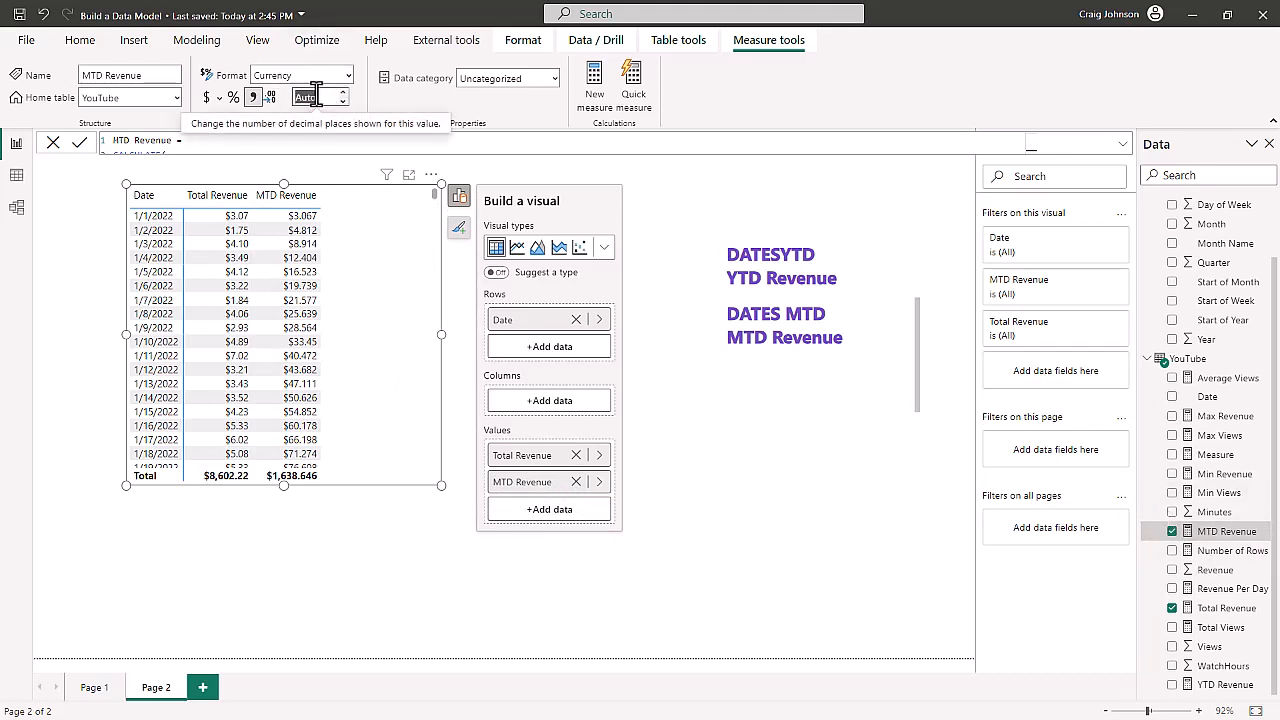
pyautogui.write('2')
pyautogui.press('Return')
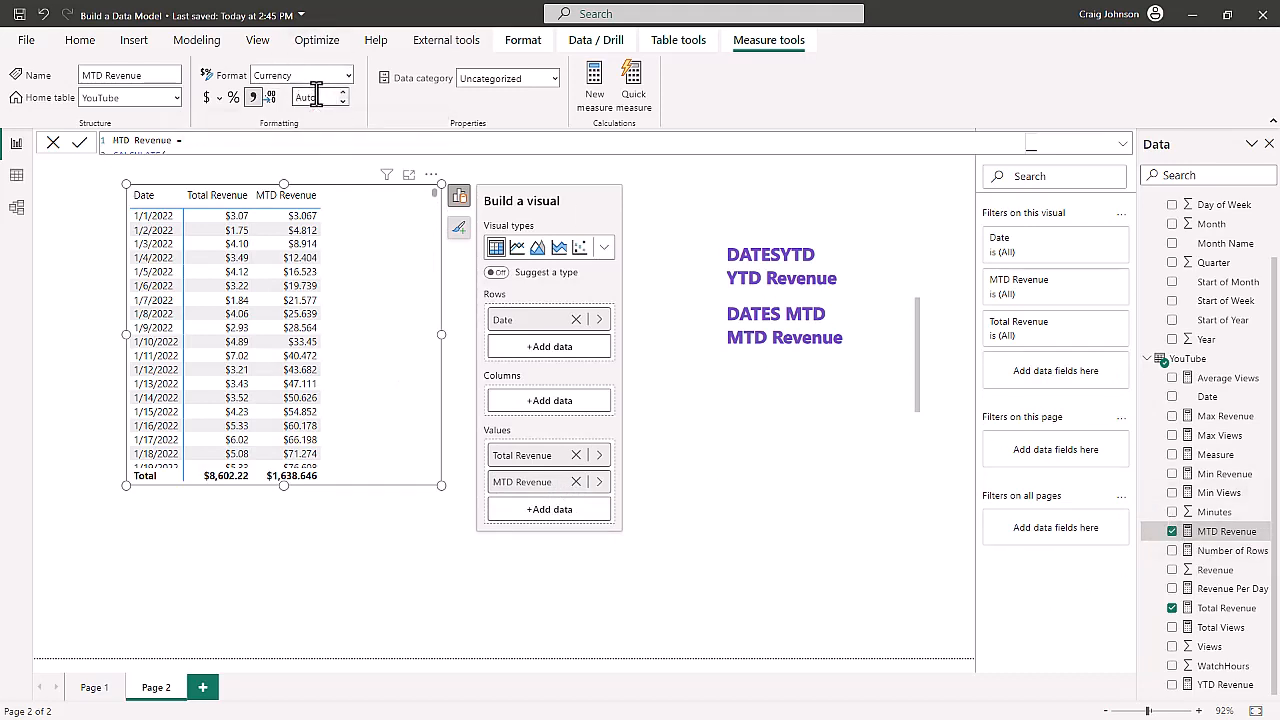
pyautogui.write('2')
pyautogui.press('Return')
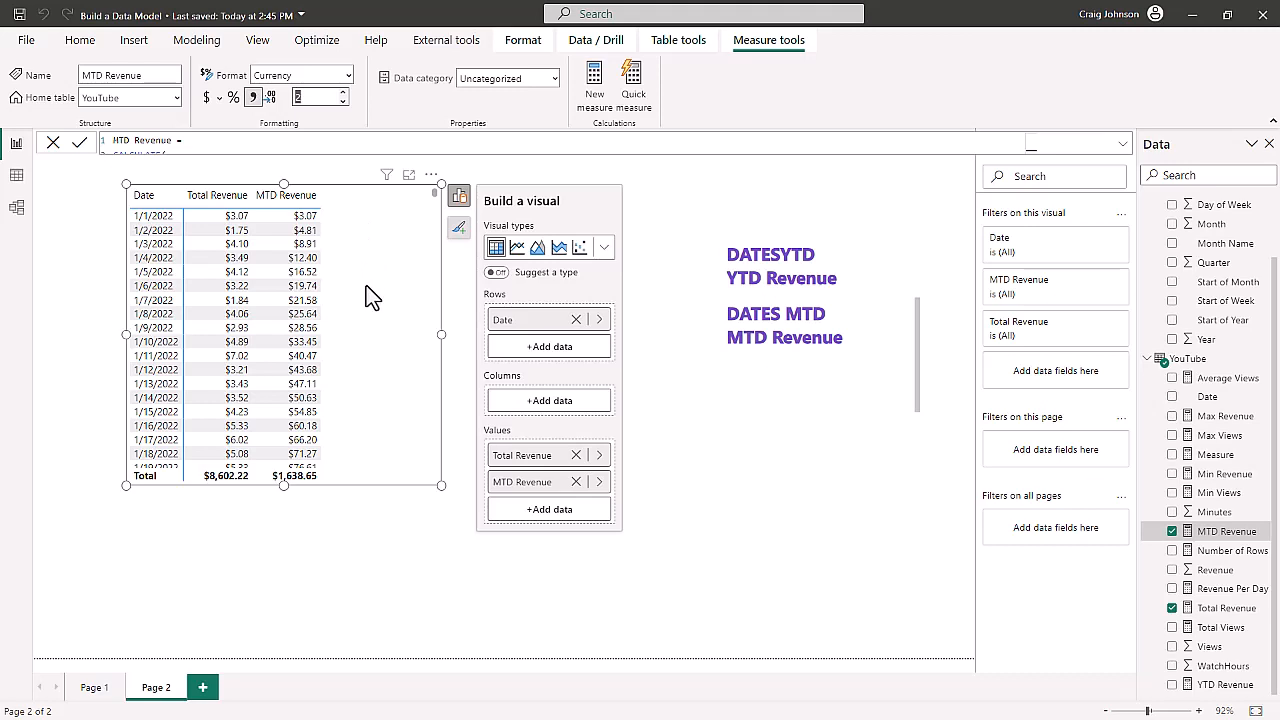
pyautogui.scroll(-6, 365, 287)
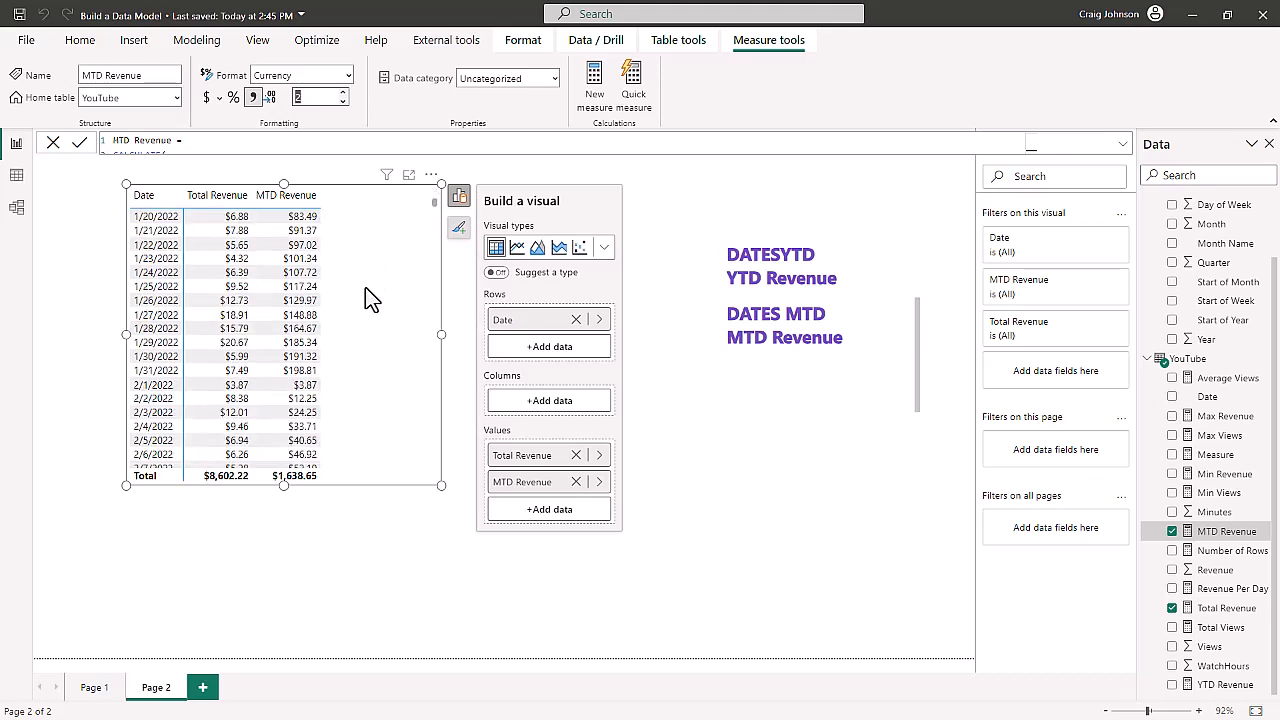